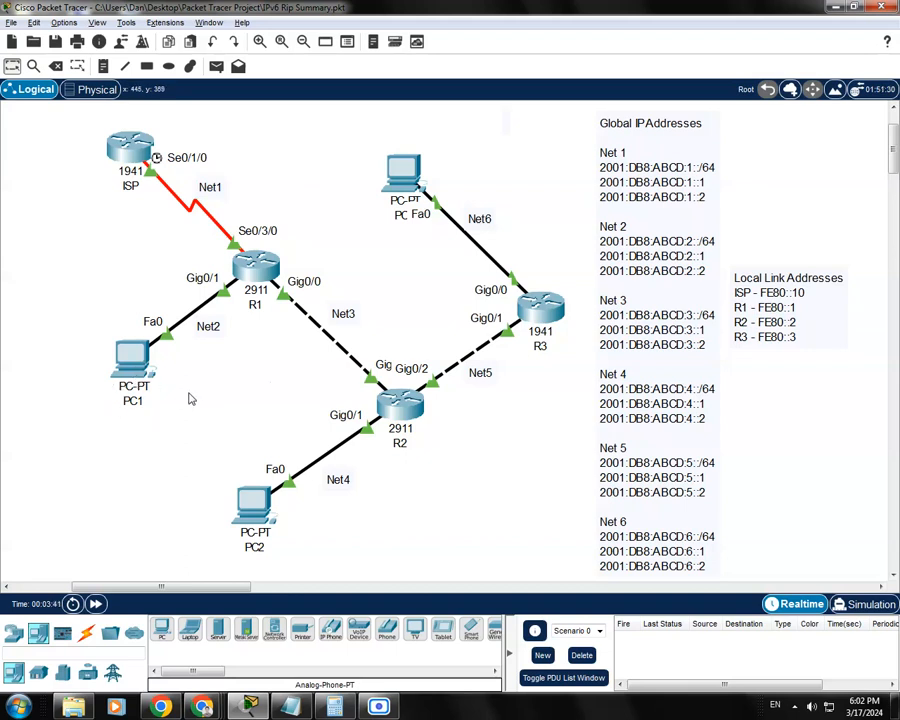
# Open PC1's IP configuration, check its IPv6 settings, and close the device window.
pyautogui.click(130, 366)
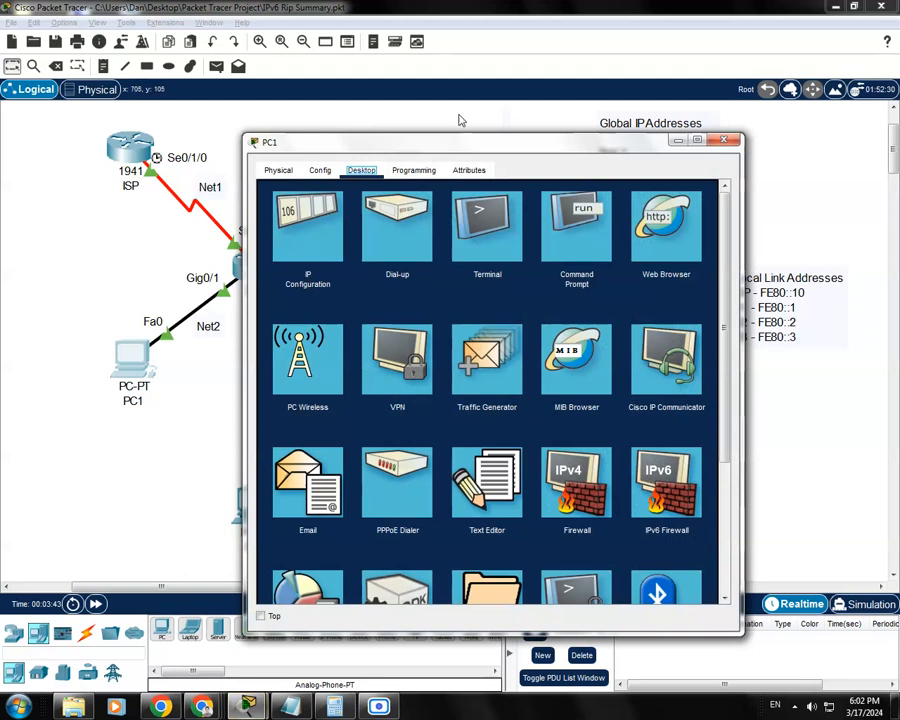
pyautogui.moveTo(476, 150); pyautogui.dragTo(320, 113)
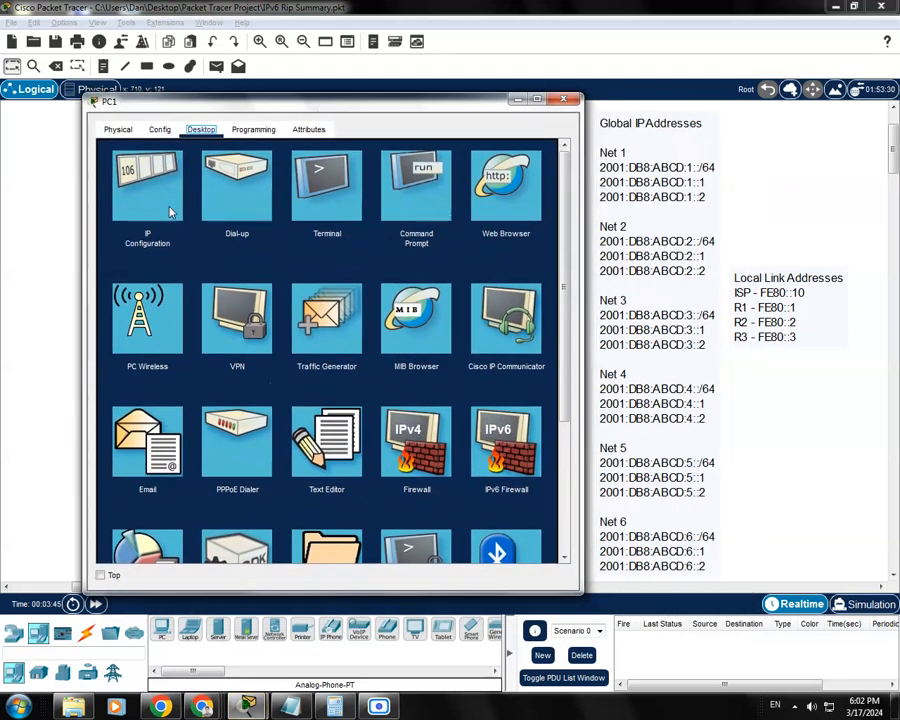
pyautogui.click(170, 205)
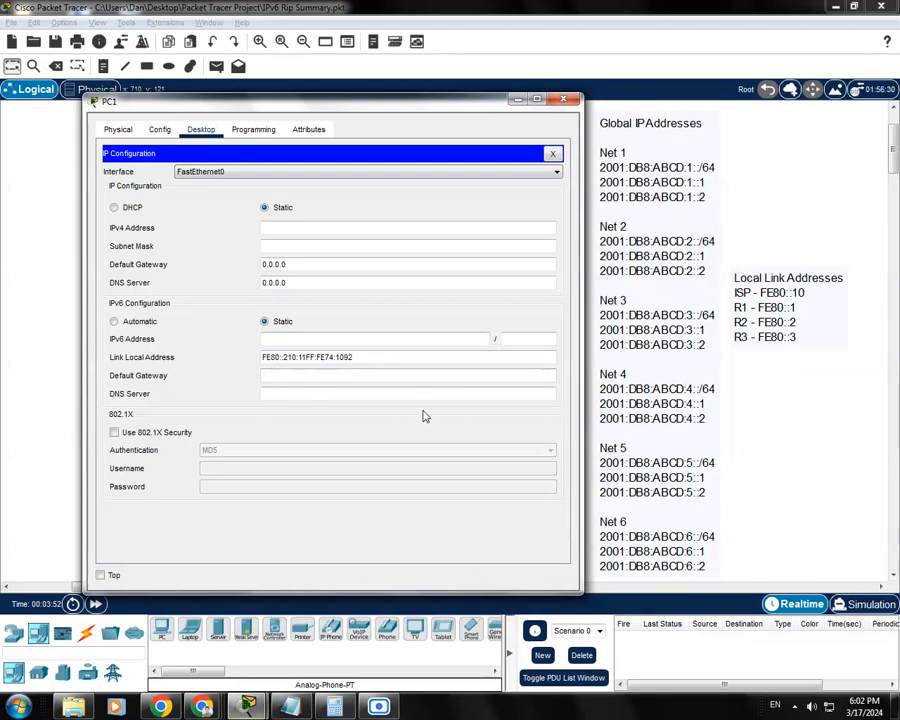
pyautogui.click(564, 100)
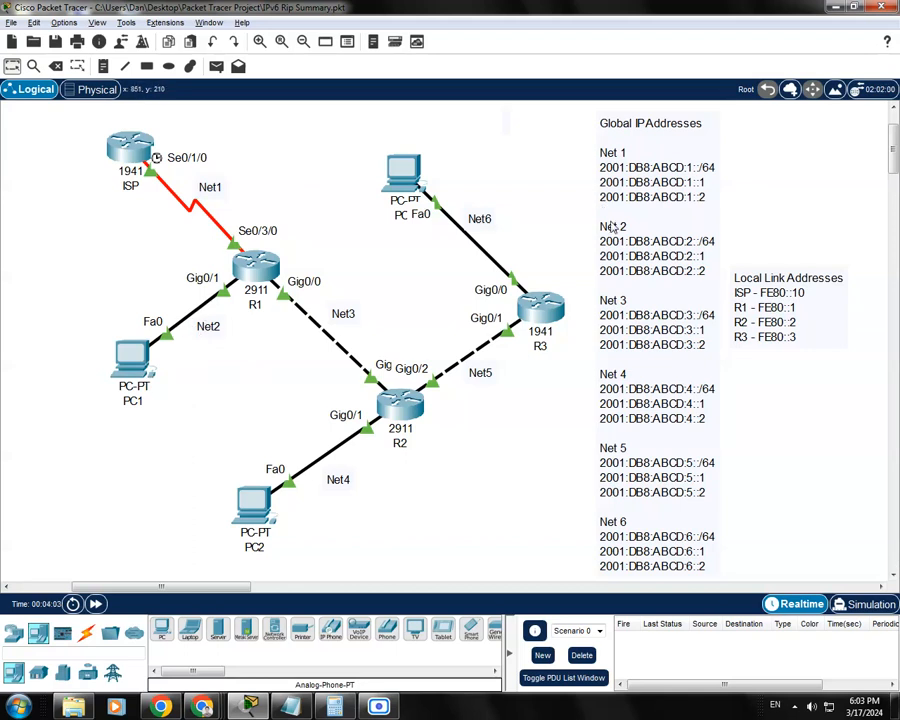
# Copy the Net 2 address 2001:DB8:ABCD:2::2 from the Global IP Addresses note.
pyautogui.doubleClick(670, 266)
pyautogui.moveTo(666, 216); pyautogui.dragTo(595, 217)
pyautogui.hotkey('ctrl', 'c')
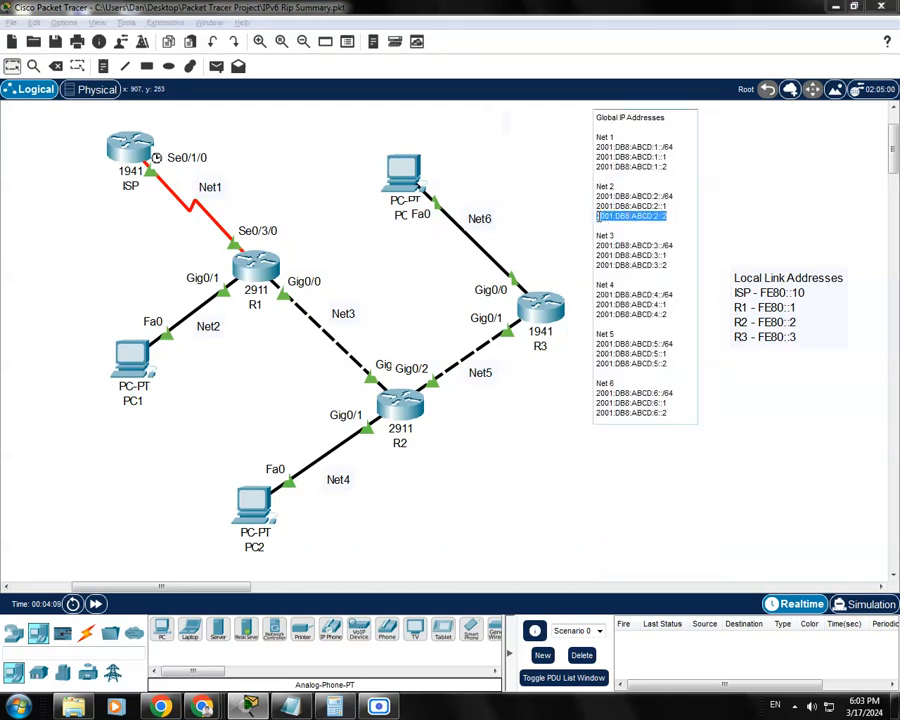
pyautogui.click(385, 152)
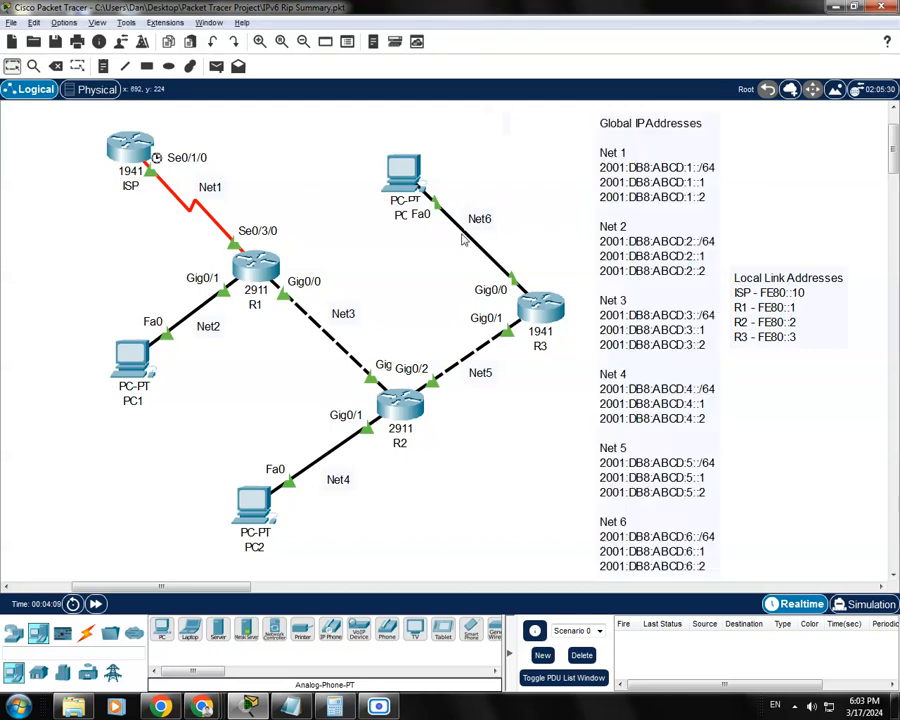
# Set PC1's static IPv6 address to the copied 2001:DB8:ABCD:2::2 with a prefix length of 64.
pyautogui.click(128, 362)
pyautogui.moveTo(414, 155); pyautogui.dragTo(374, 137)
pyautogui.click(293, 237)
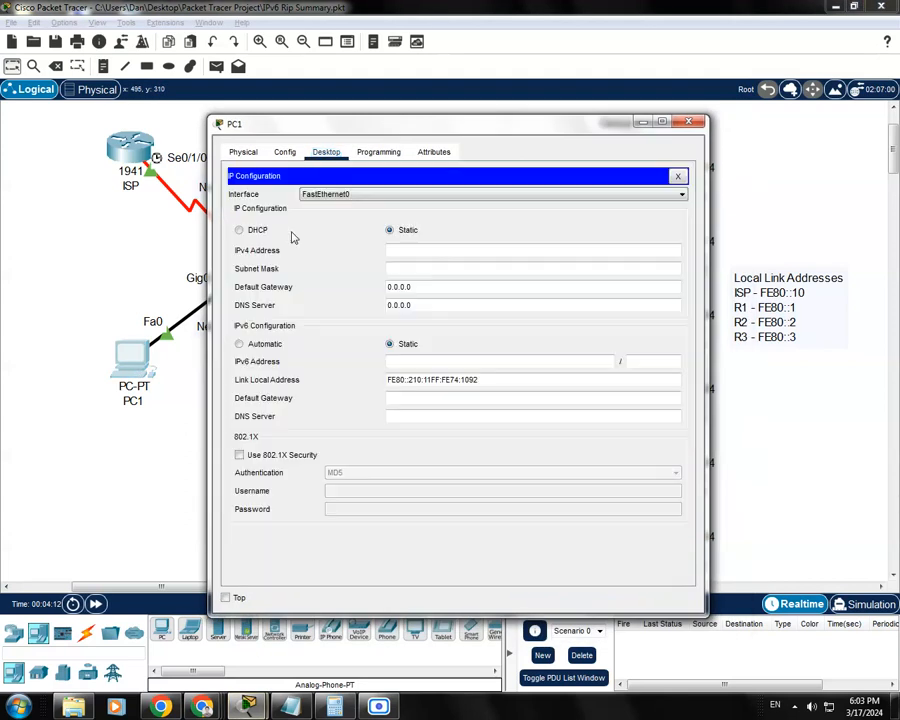
pyautogui.hotkey('ctrl', 'v')
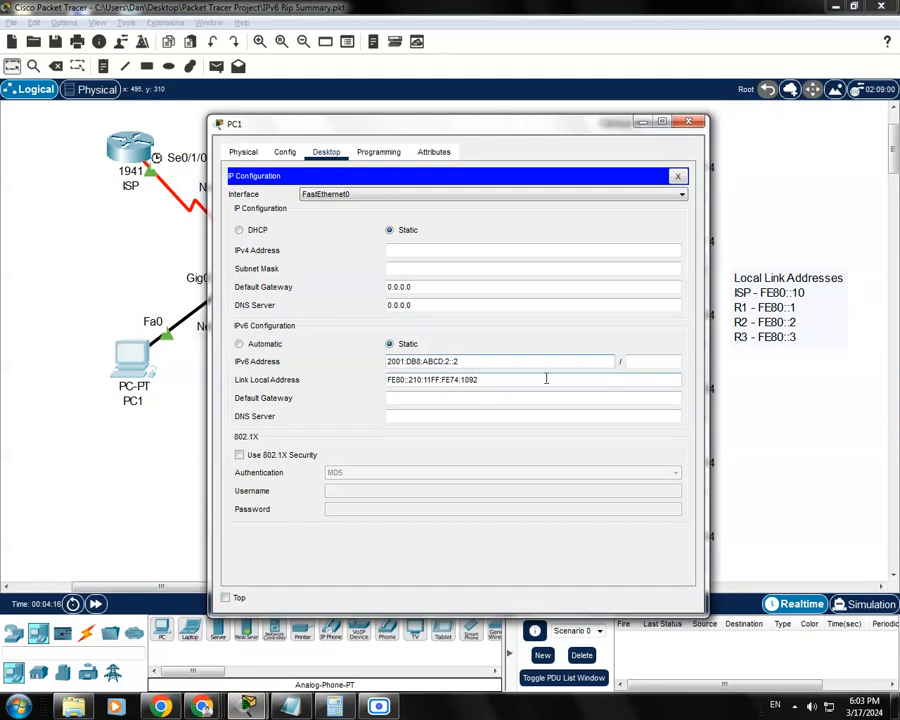
pyautogui.click(644, 362)
pyautogui.write('6')
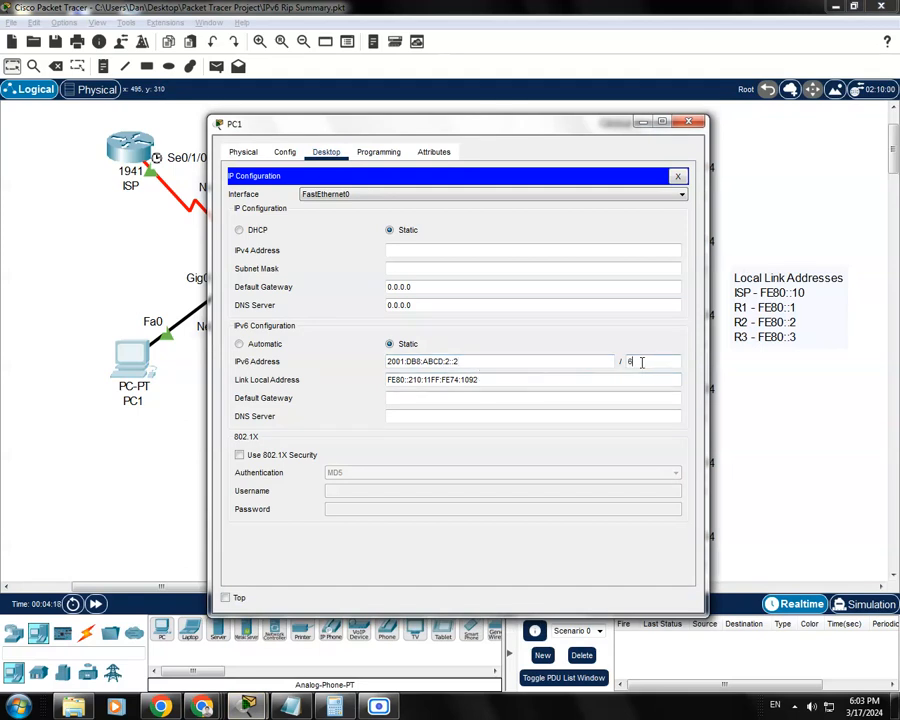
pyautogui.write('4')
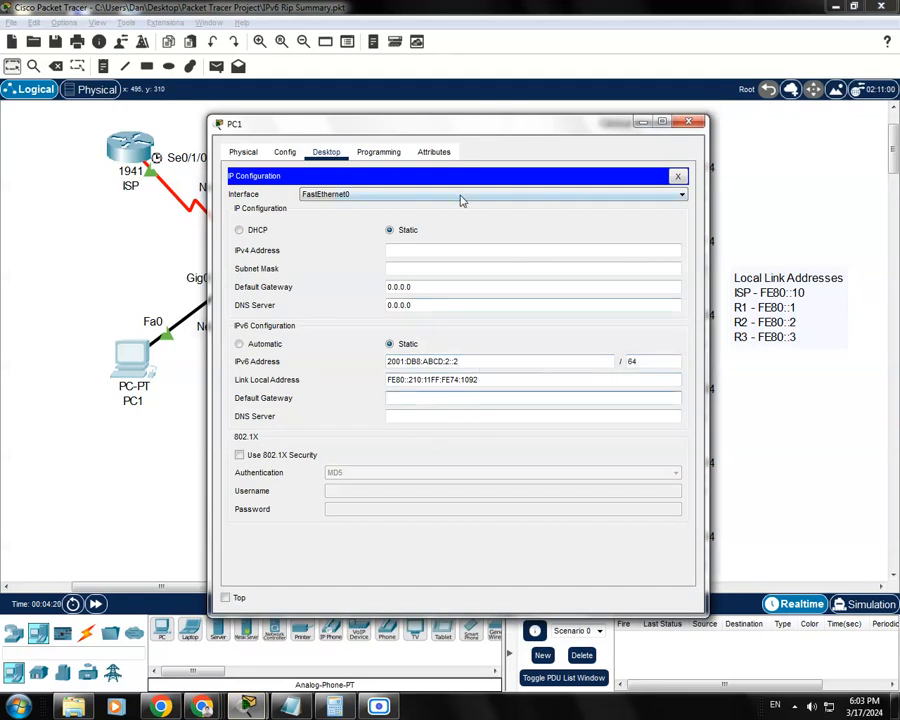
# Set PC1's IPv6 default gateway to R1's link-local address FE80::1 and close the PC1 window.
pyautogui.write('FE')
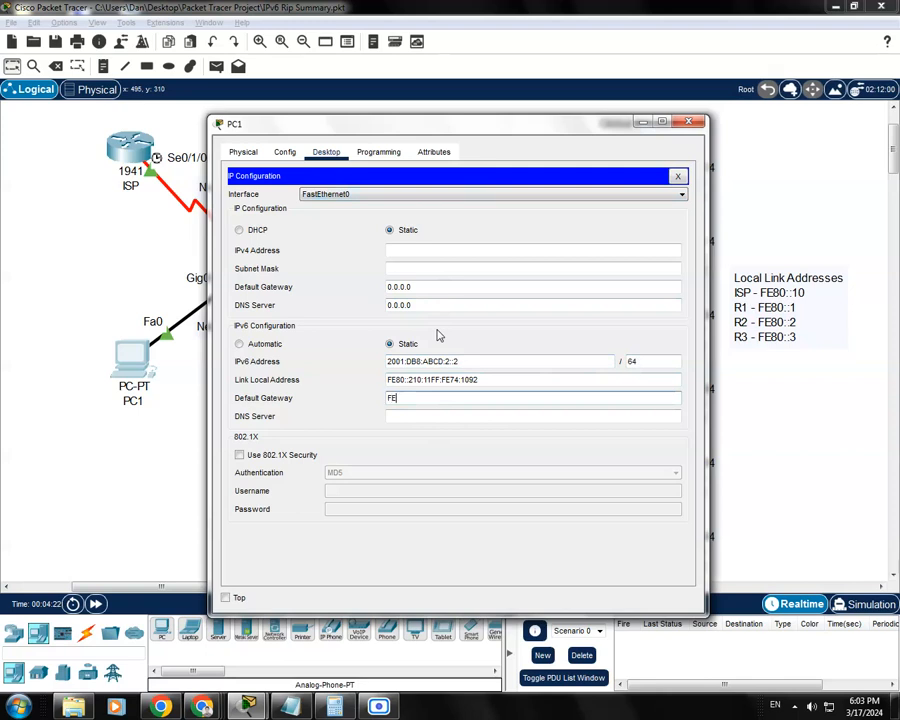
pyautogui.write('80::1')
pyautogui.click(448, 420)
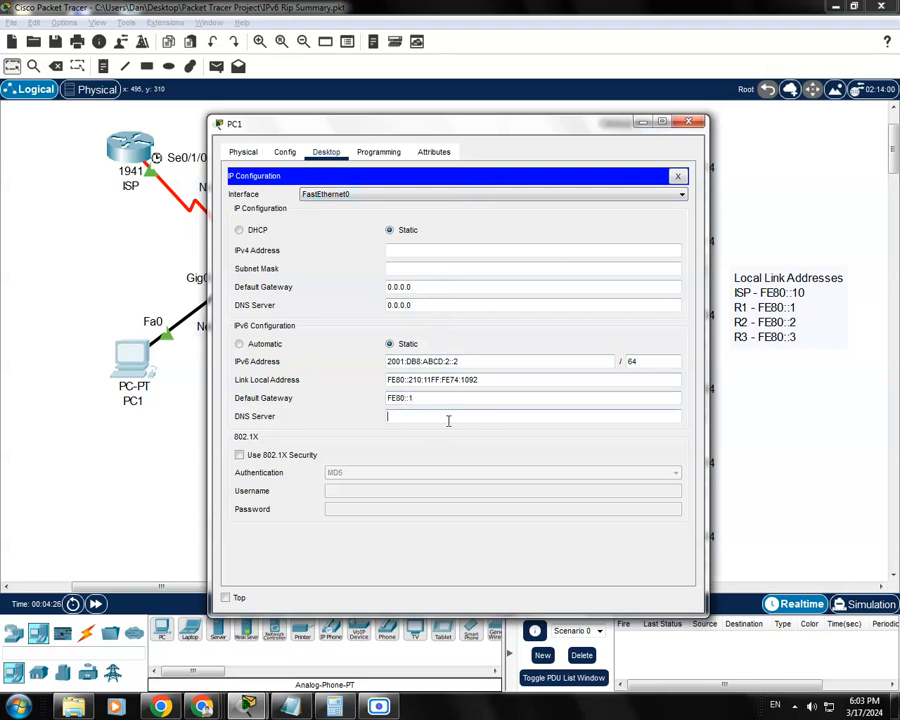
pyautogui.moveTo(646, 125); pyautogui.dragTo(636, 117)
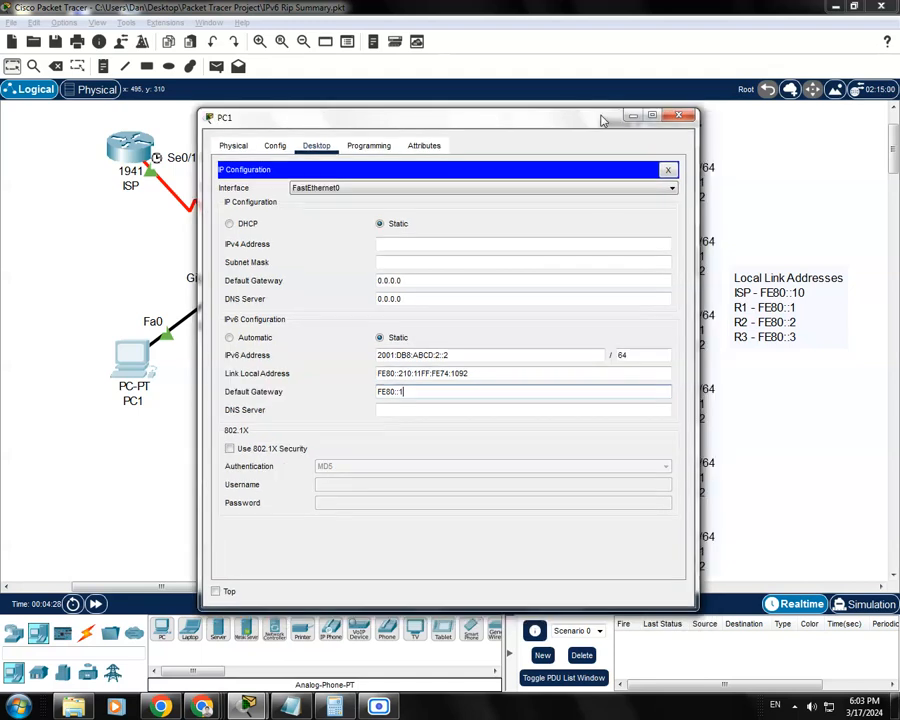
pyautogui.click(679, 116)
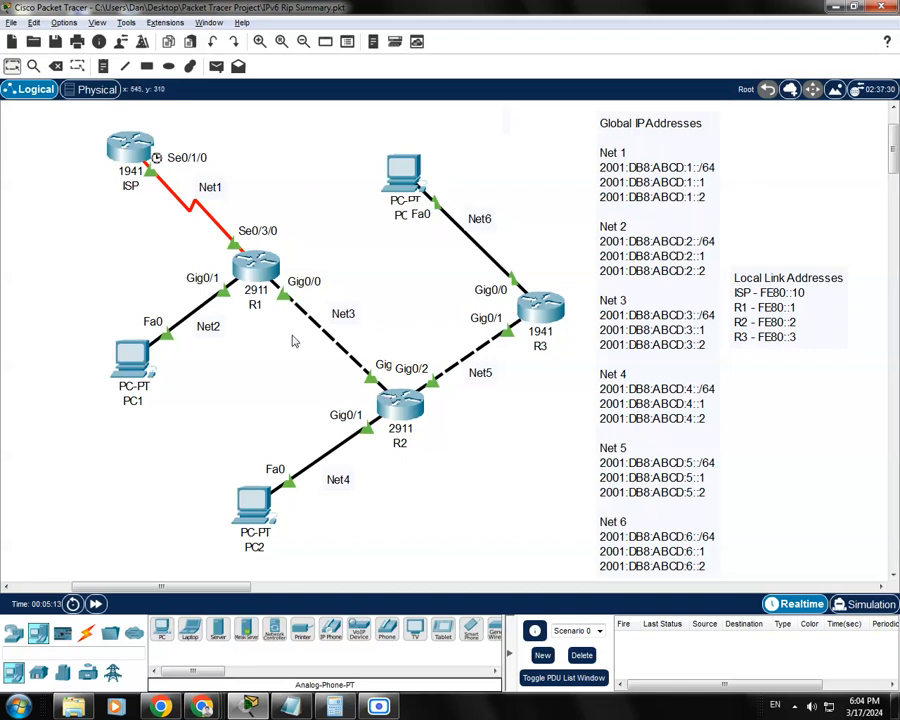
# Open router R1's command line and enter global configuration mode with enable and conf t.
pyautogui.click(256, 264)
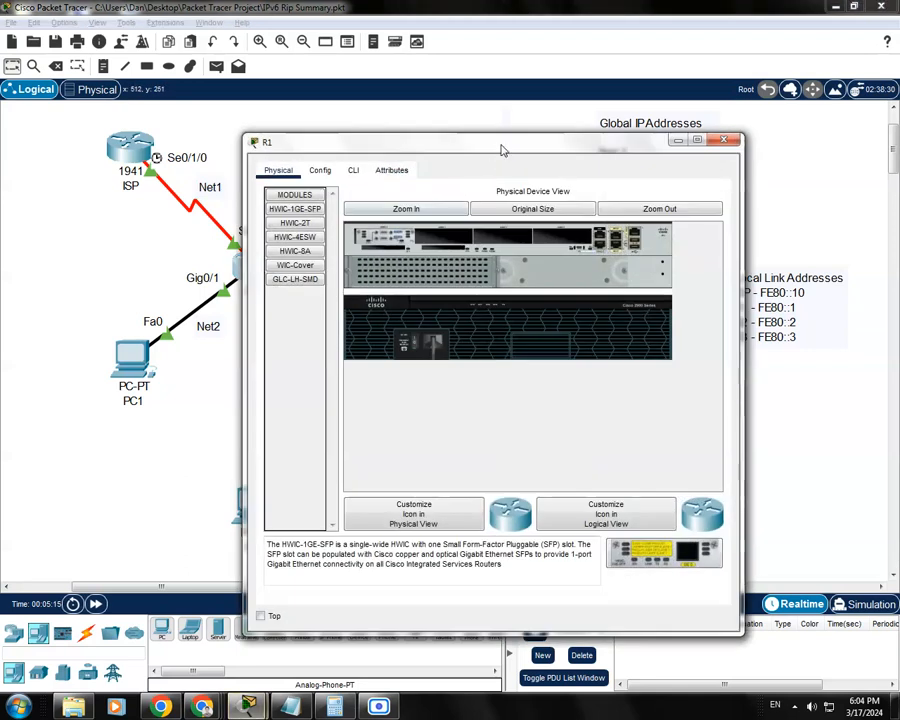
pyautogui.moveTo(498, 142); pyautogui.dragTo(405, 110)
pyautogui.click(255, 124)
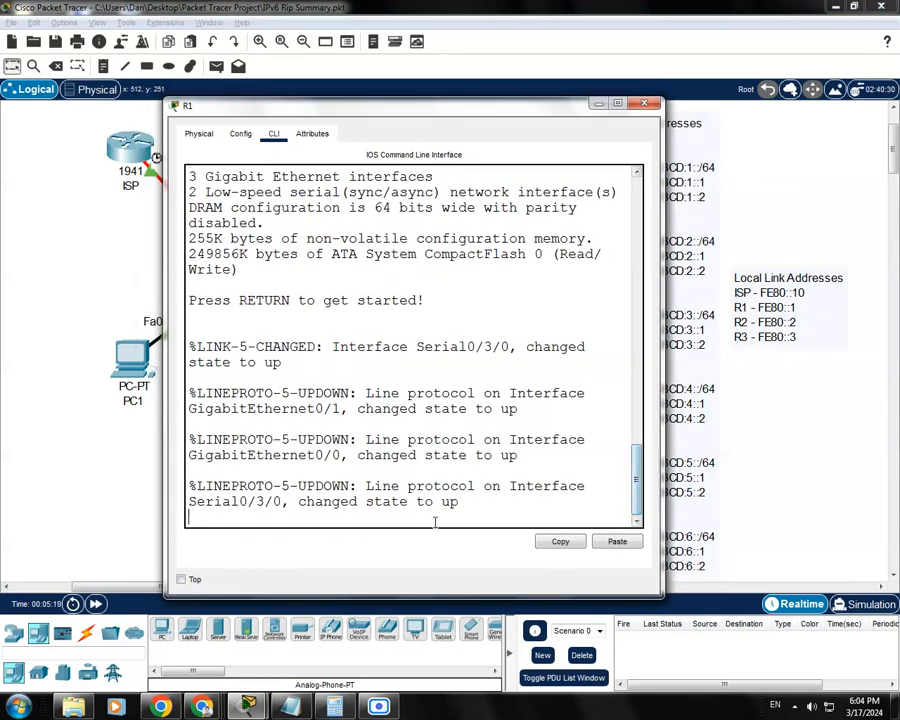
pyautogui.press('Return')
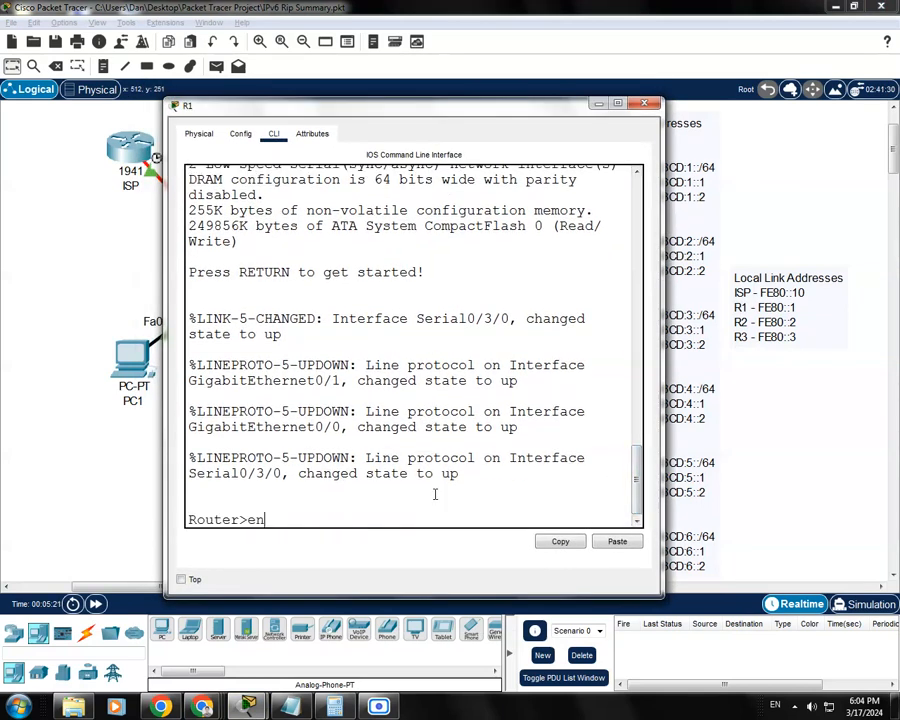
pyautogui.write('enable')
pyautogui.press('Return')
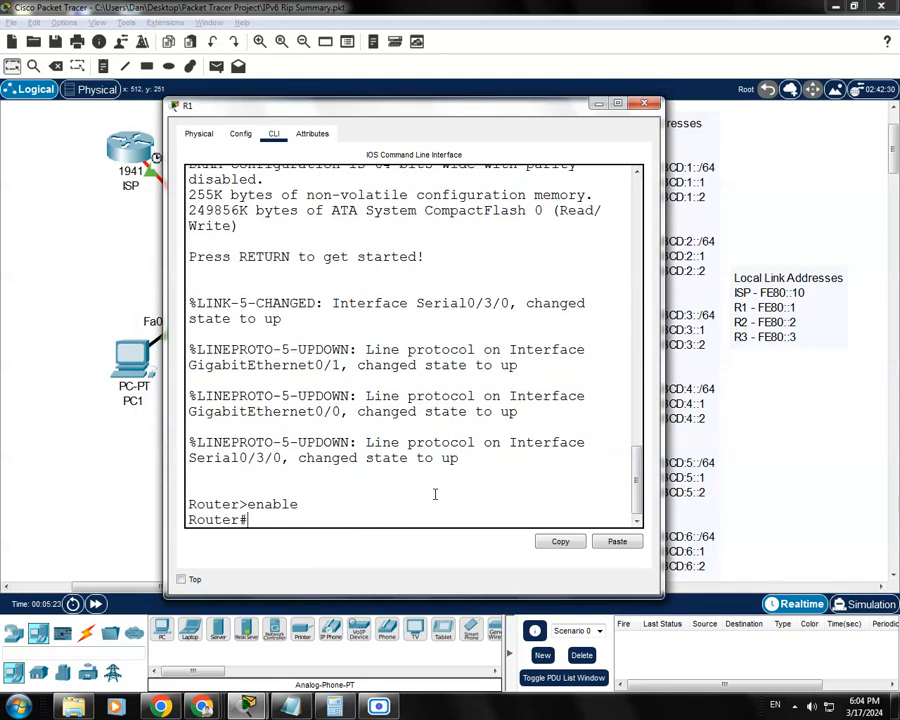
pyautogui.write('conf t')
pyautogui.press('Return')
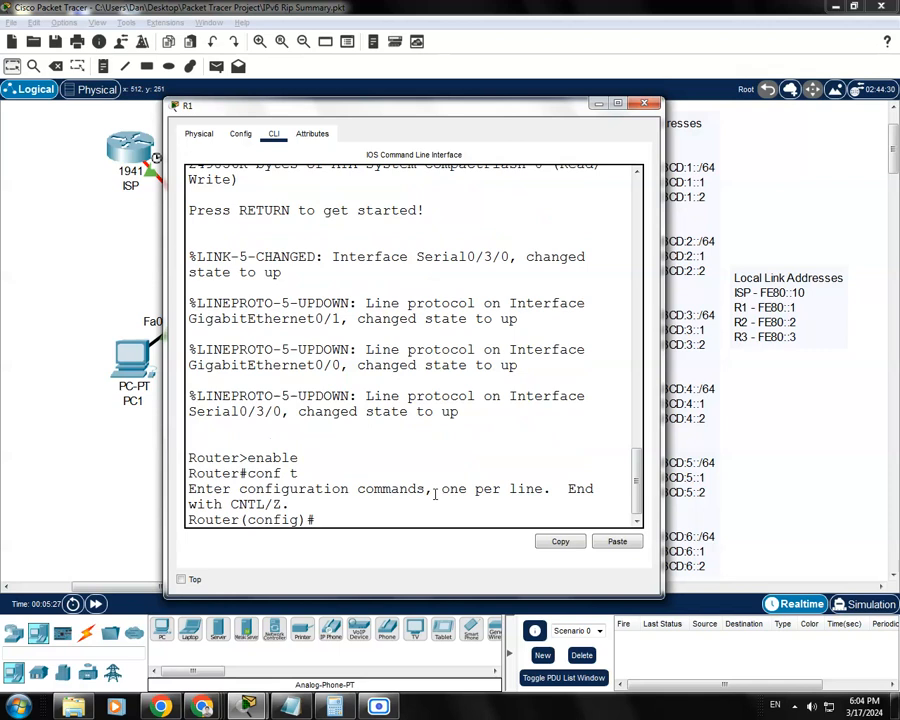
# Check R1's port labels in the topology and enter interface configuration on R1 with int g0/0.
pyautogui.click(598, 103)
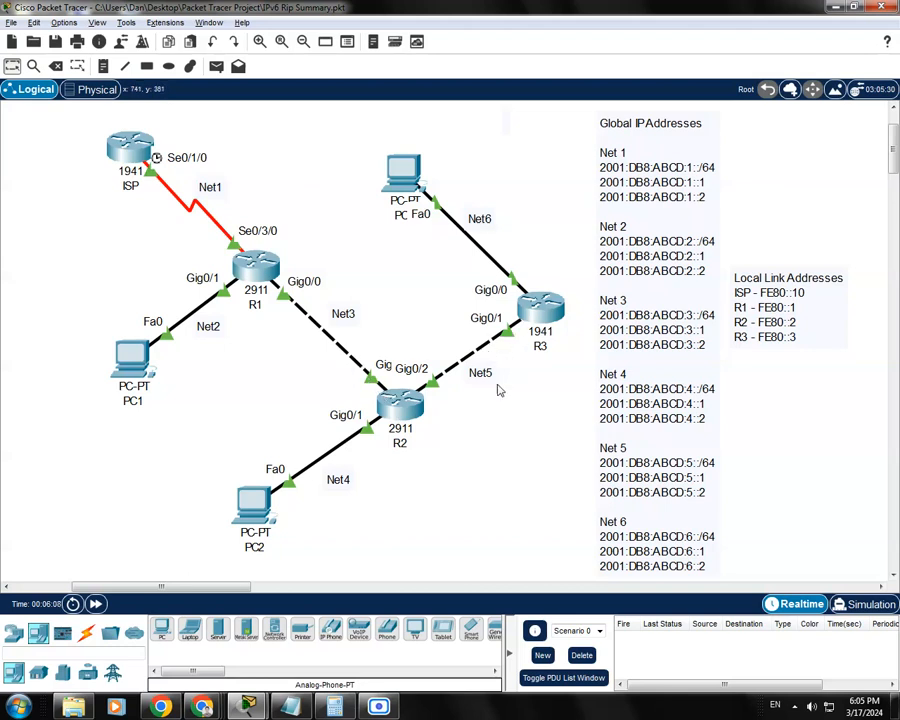
pyautogui.click(260, 270)
pyautogui.moveTo(415, 115); pyautogui.dragTo(437, 462)
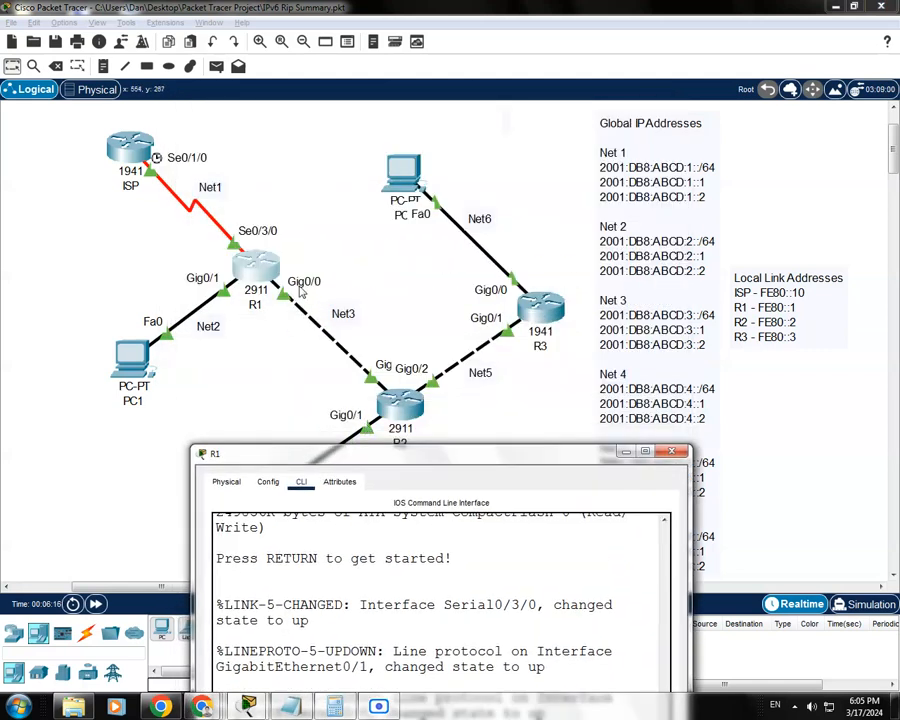
pyautogui.moveTo(410, 453); pyautogui.dragTo(392, 136)
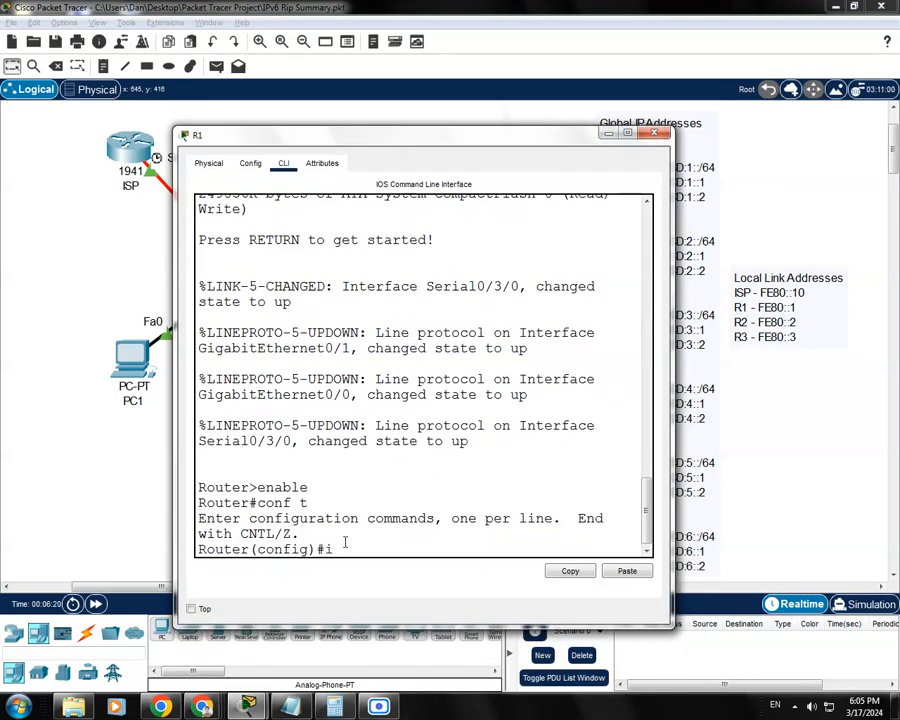
pyautogui.write('0')
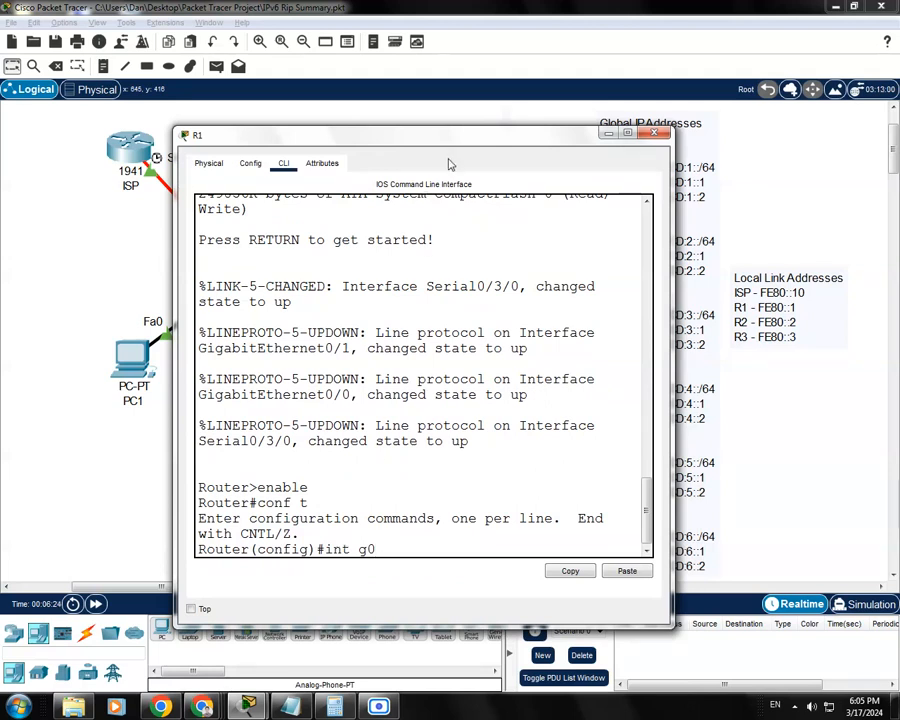
pyautogui.moveTo(300, 136); pyautogui.dragTo(290, 402)
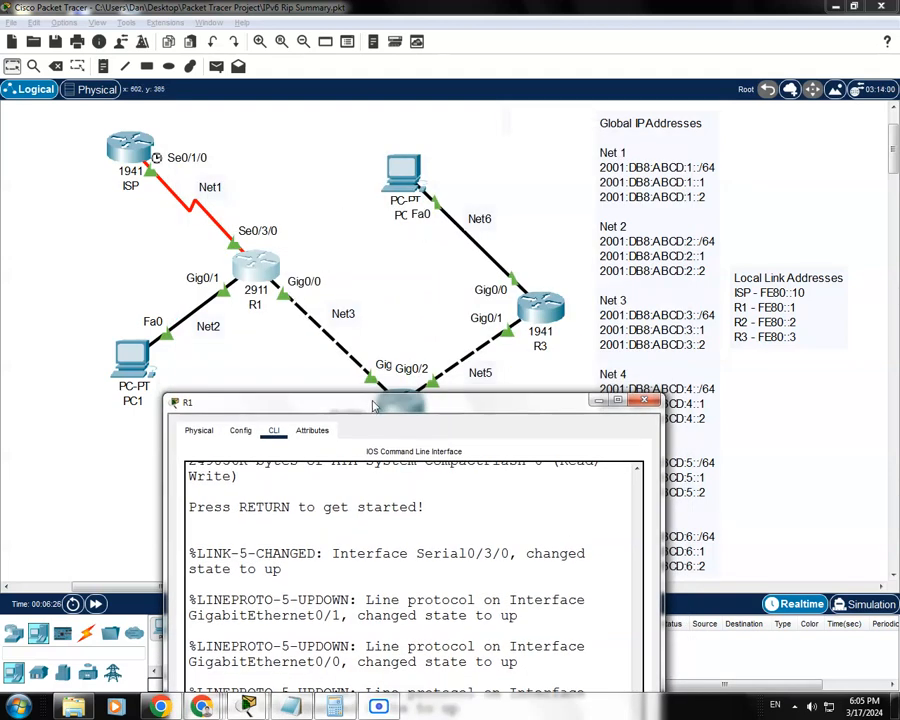
pyautogui.moveTo(367, 402); pyautogui.dragTo(357, 150)
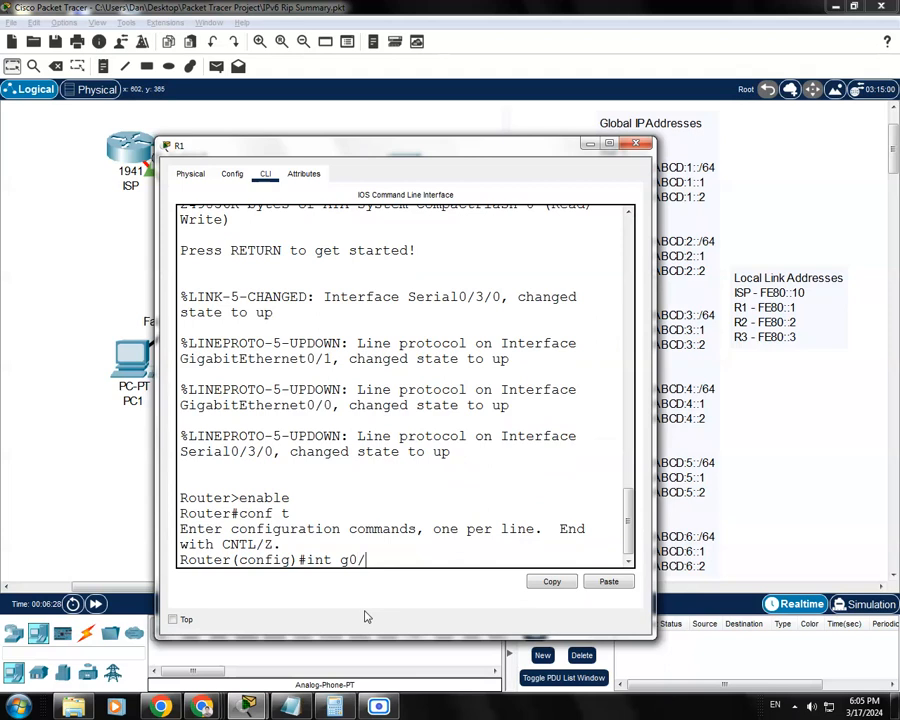
pyautogui.press('Return')
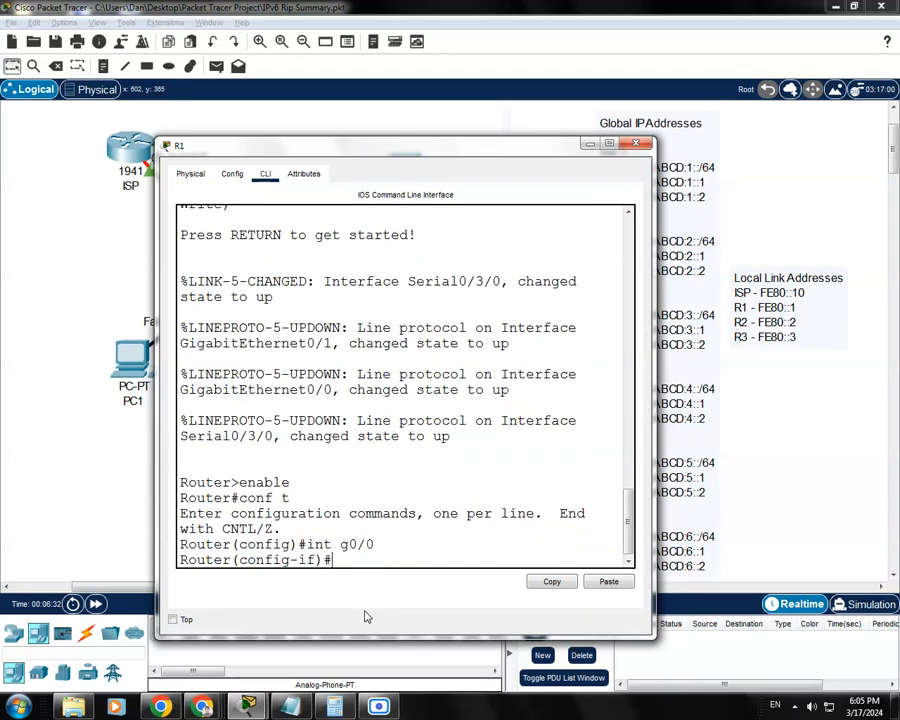
# Enable RIP on R1's g0/0 with ipv6 rip rip1 enable, consulting the command help for the process name and options.
pyautogui.write('pv6 rip ?')
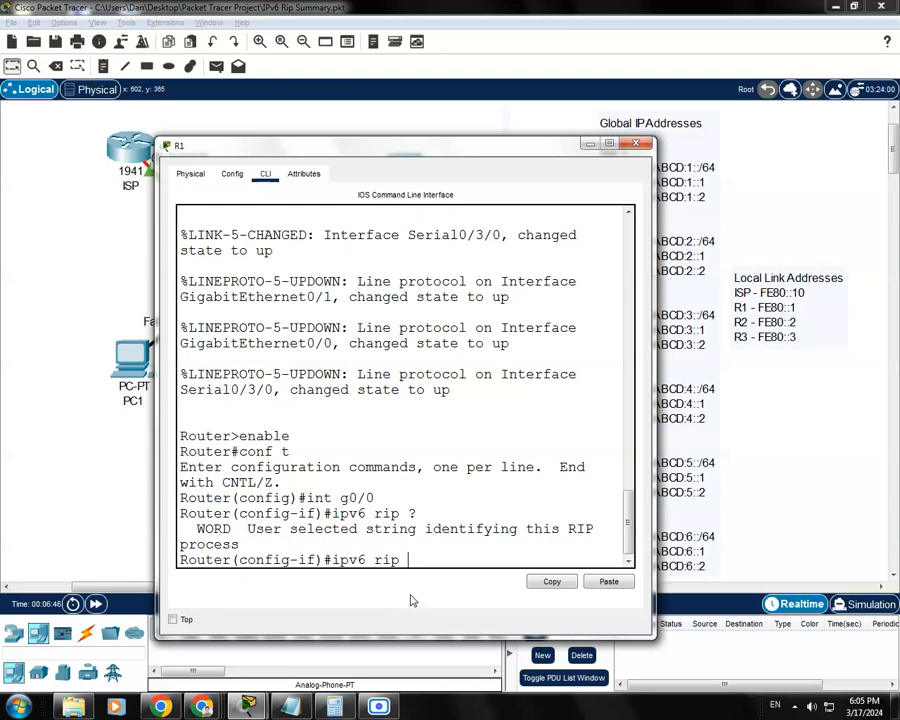
pyautogui.write('rip1')
pyautogui.write('?')
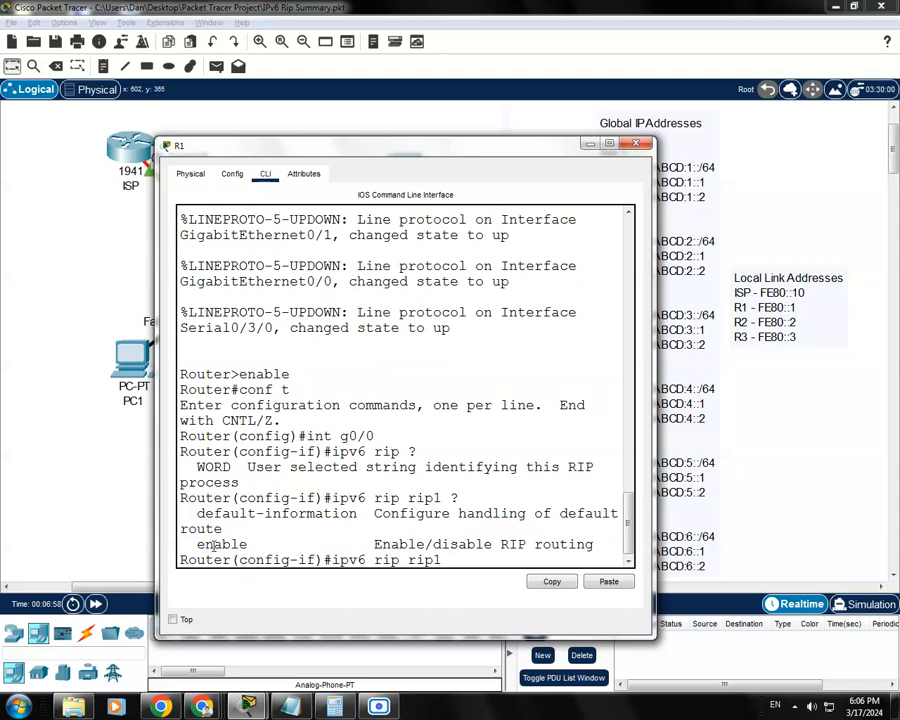
pyautogui.moveTo(198, 543); pyautogui.dragTo(215, 546)
pyautogui.click(456, 561)
pyautogui.write('enable')
pyautogui.press('Return')
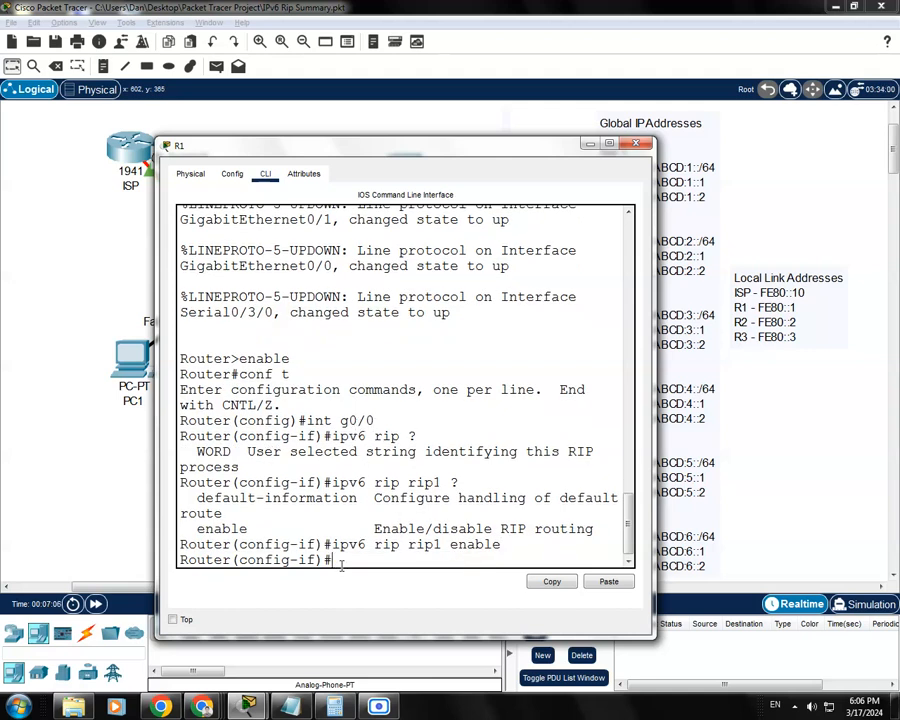
# Switch to R1's interface g0/1 and enable the RIP process there with ipv6 rip rip1 enable.
pyautogui.press('Up')
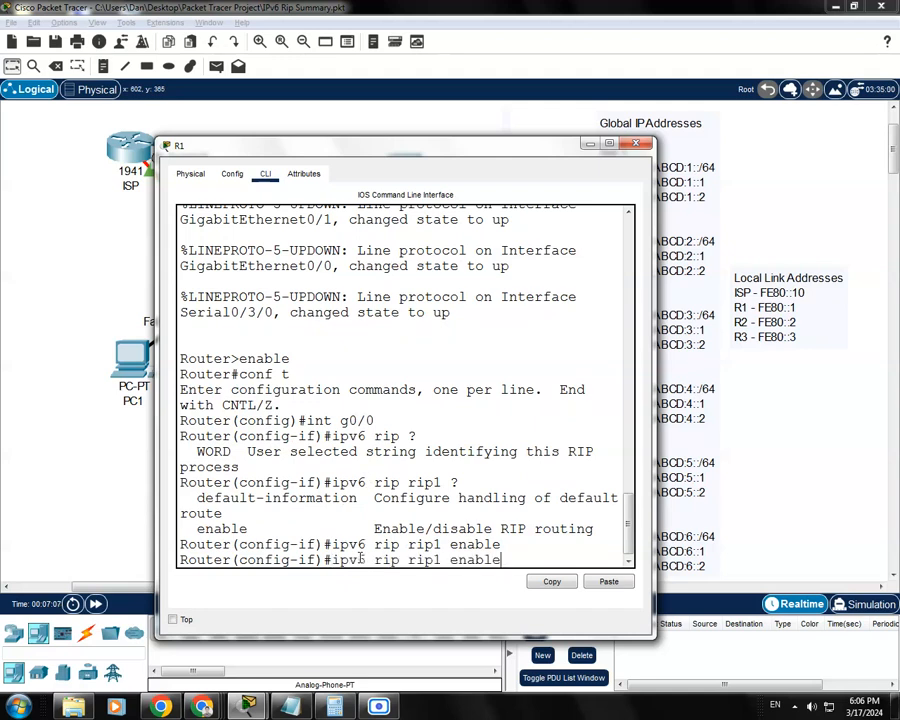
pyautogui.press('Up')
pyautogui.press('BackSpace')
pyautogui.write('1')
pyautogui.press('Return')
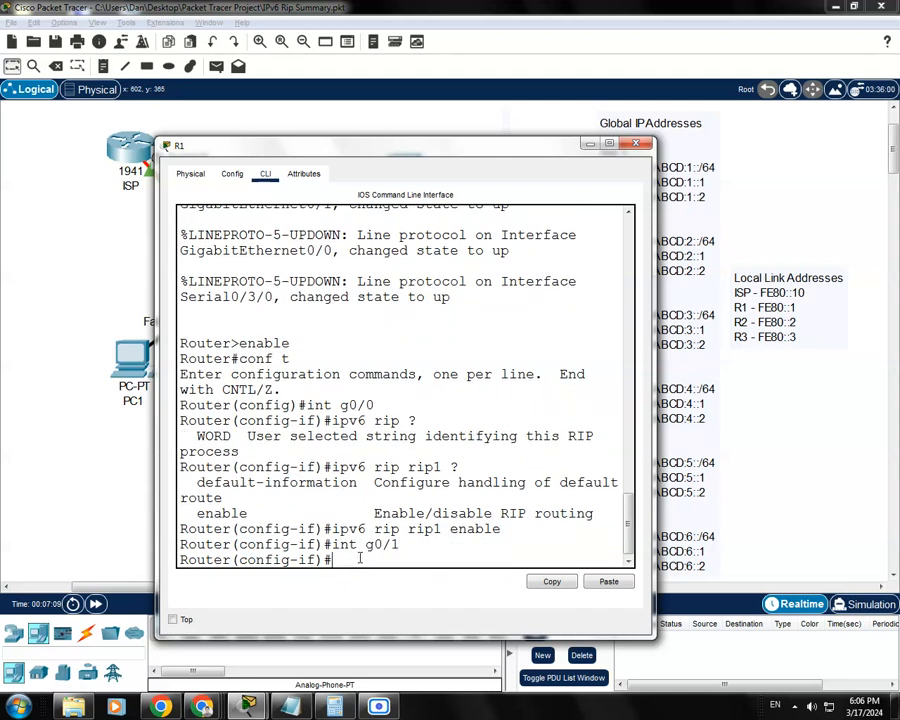
pyautogui.press('Up')
pyautogui.press('Up')
pyautogui.press('Return')
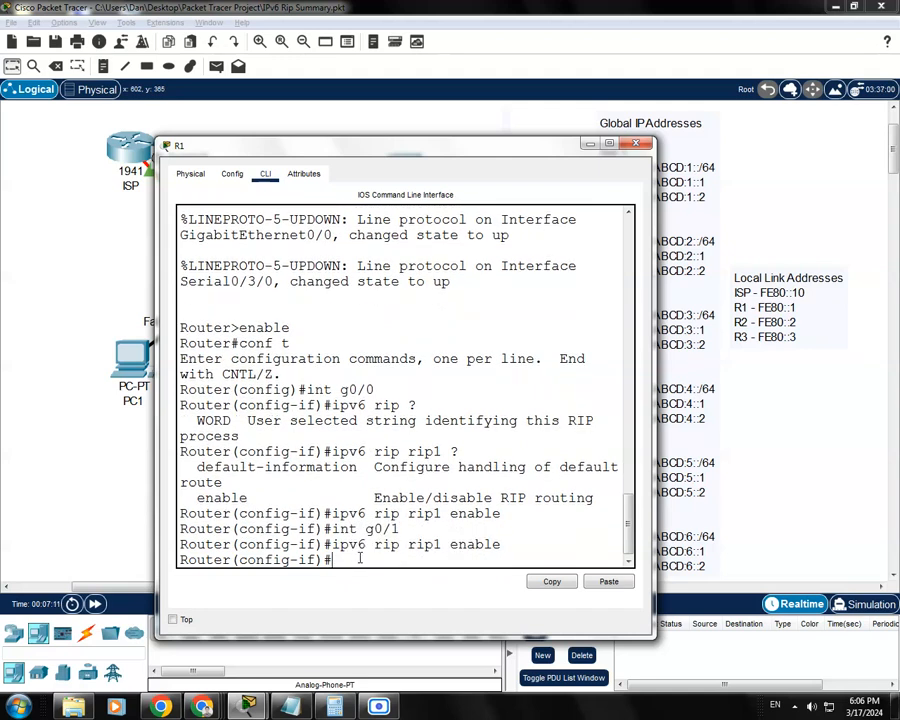
# Save R1's configuration with do wr and close the R1 window.
pyautogui.write('do')
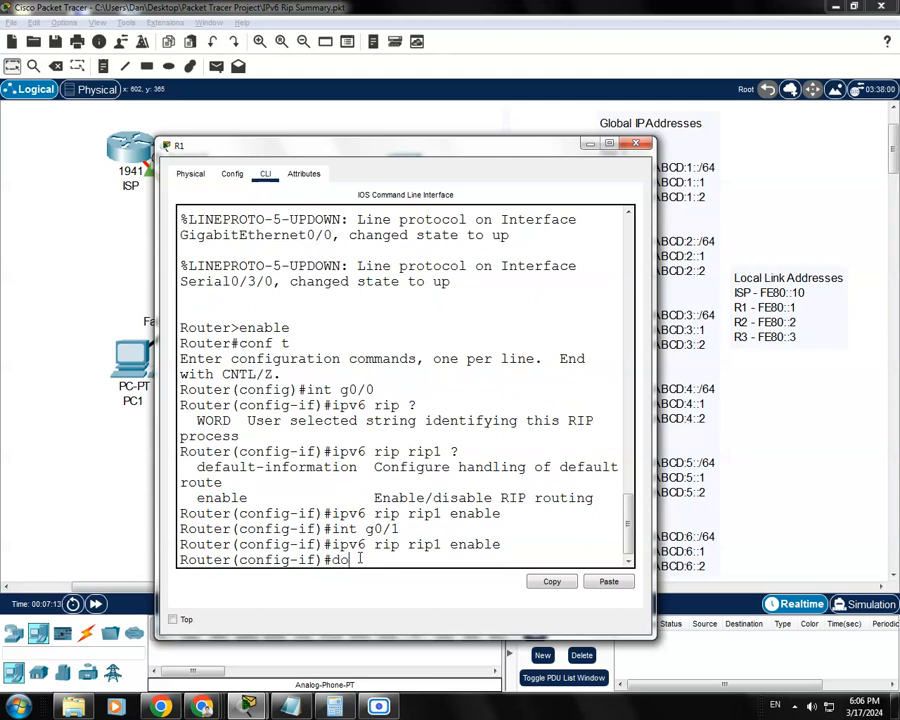
pyautogui.write(' wr')
pyautogui.press('Return')
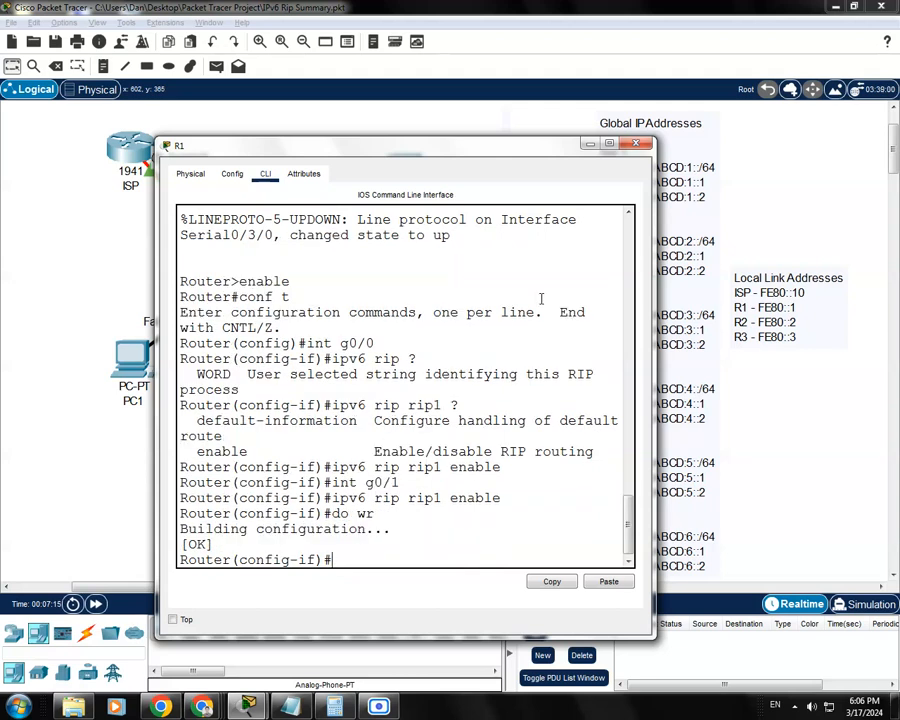
pyautogui.click(638, 146)
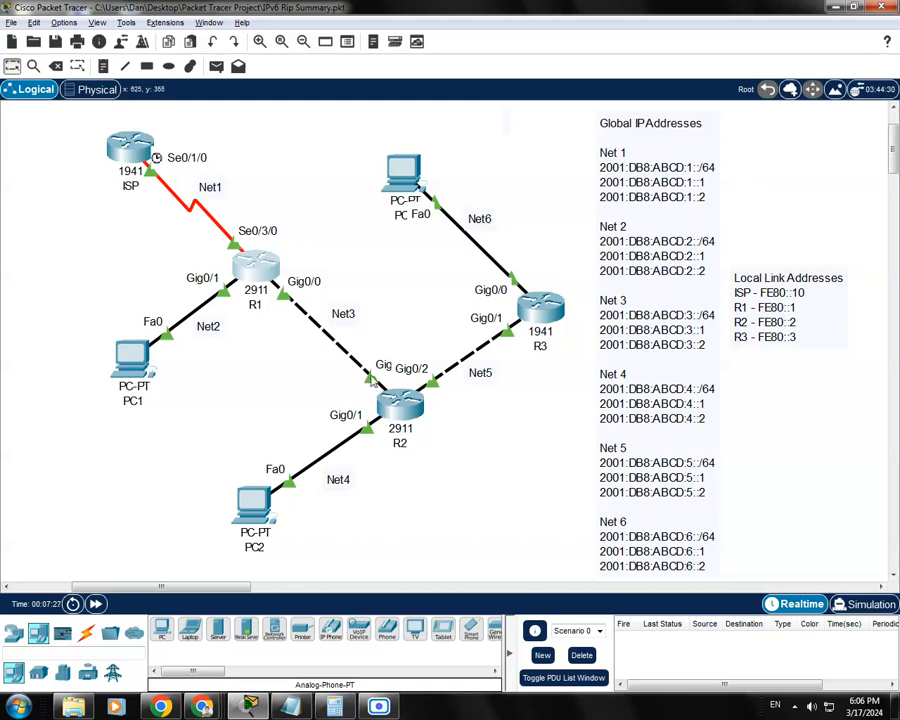
# Open R2's command line and enter global configuration mode with enable and conf t.
pyautogui.click(400, 404)
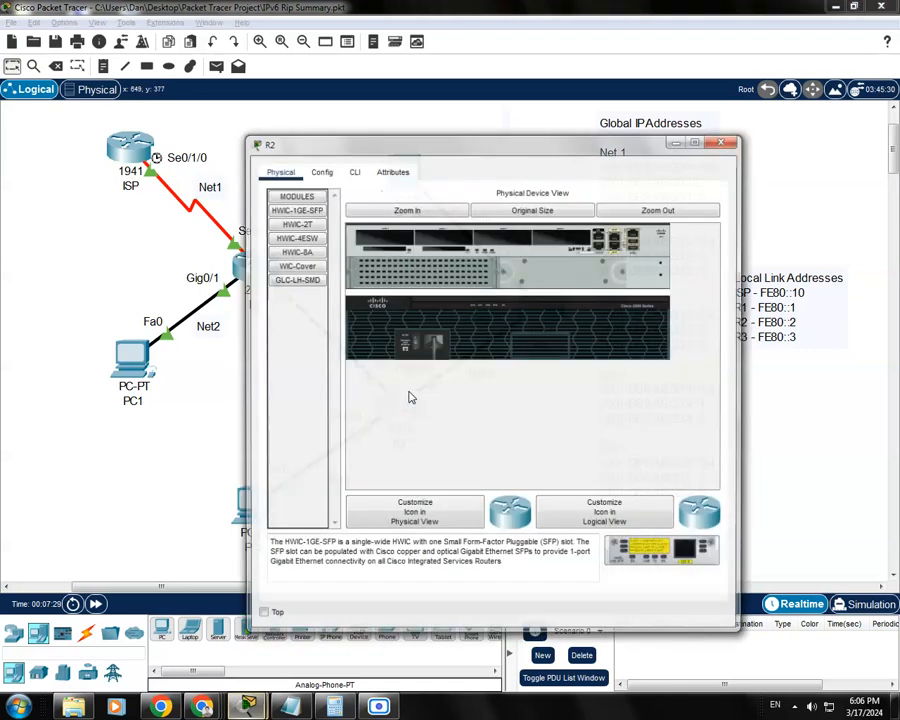
pyautogui.moveTo(468, 145); pyautogui.dragTo(434, 100)
pyautogui.click(314, 124)
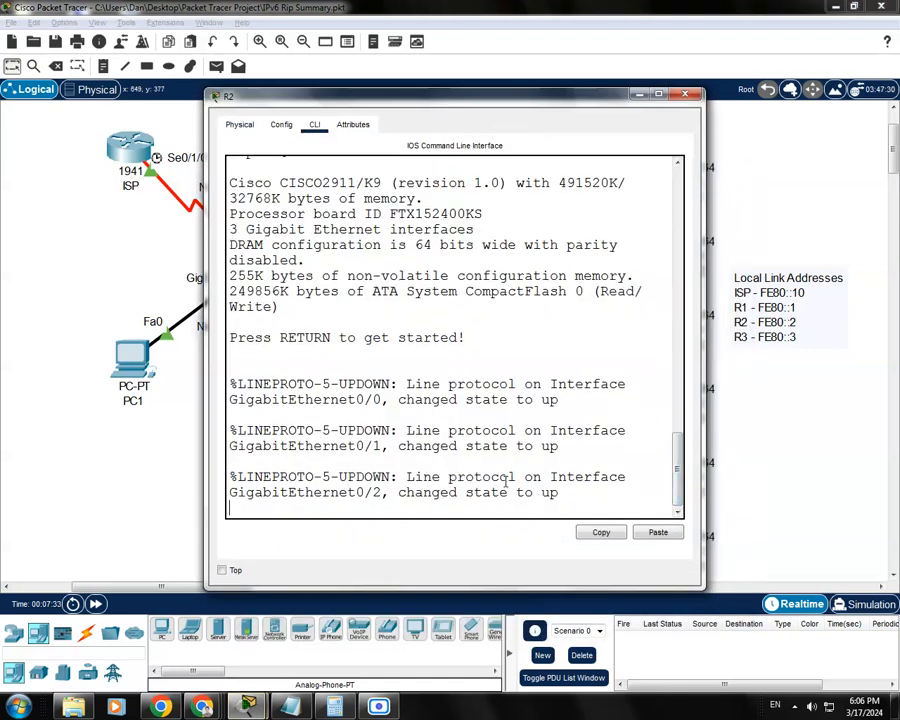
pyautogui.press('Return')
pyautogui.write('enable')
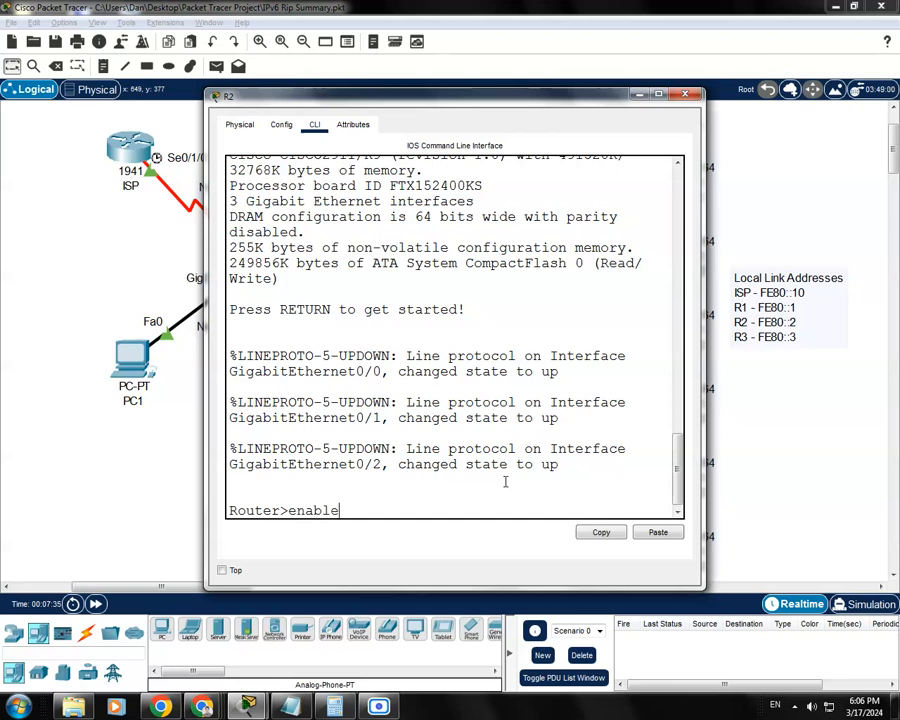
pyautogui.press('Return')
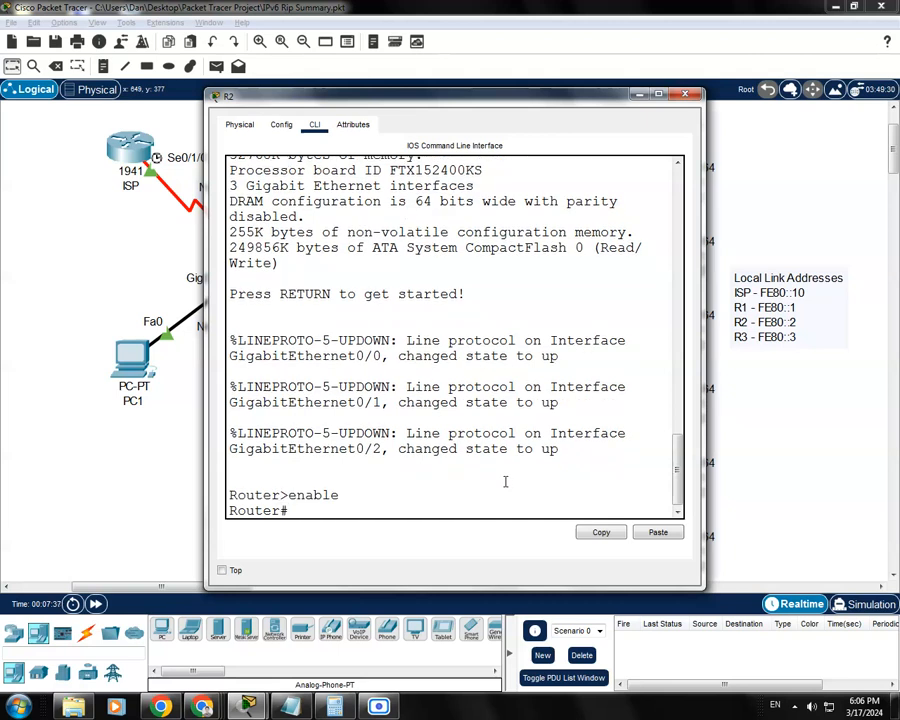
pyautogui.write('conf t')
pyautogui.press('Return')
# Enter R2's interface g0/0 and enable the RIP process on it with ipv6 rip rip1 enable.
pyautogui.write('in')
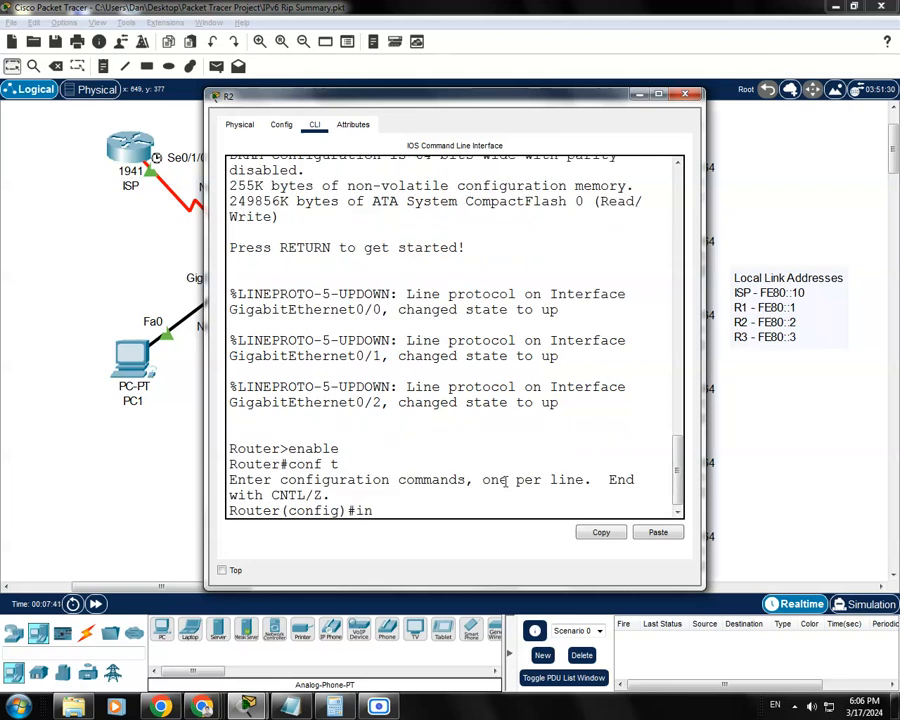
pyautogui.write('t g0/0')
pyautogui.press('Return')
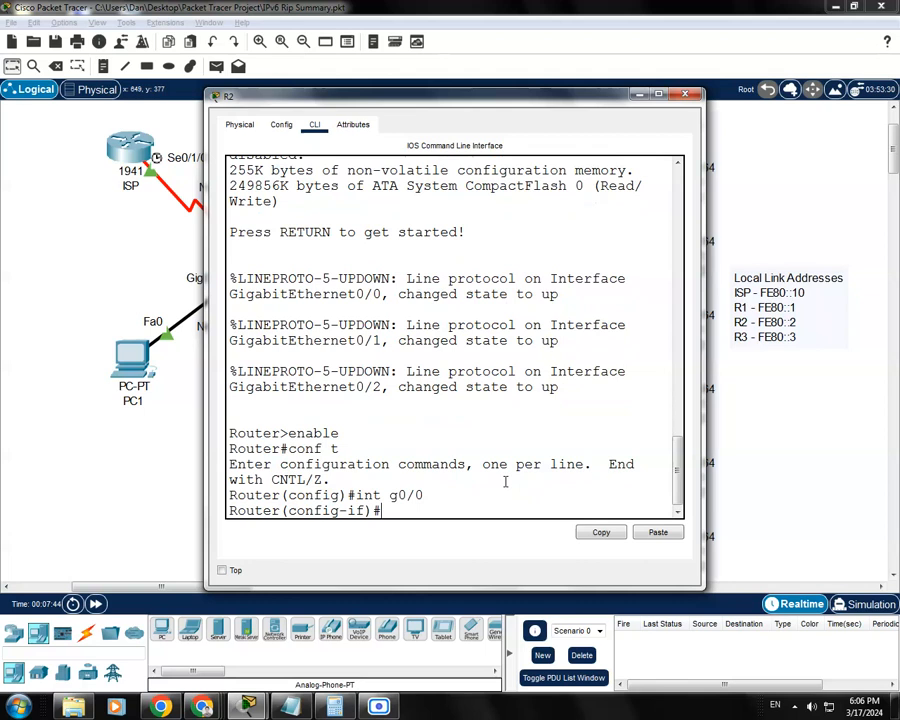
pyautogui.write('ipv6 rip rip1')
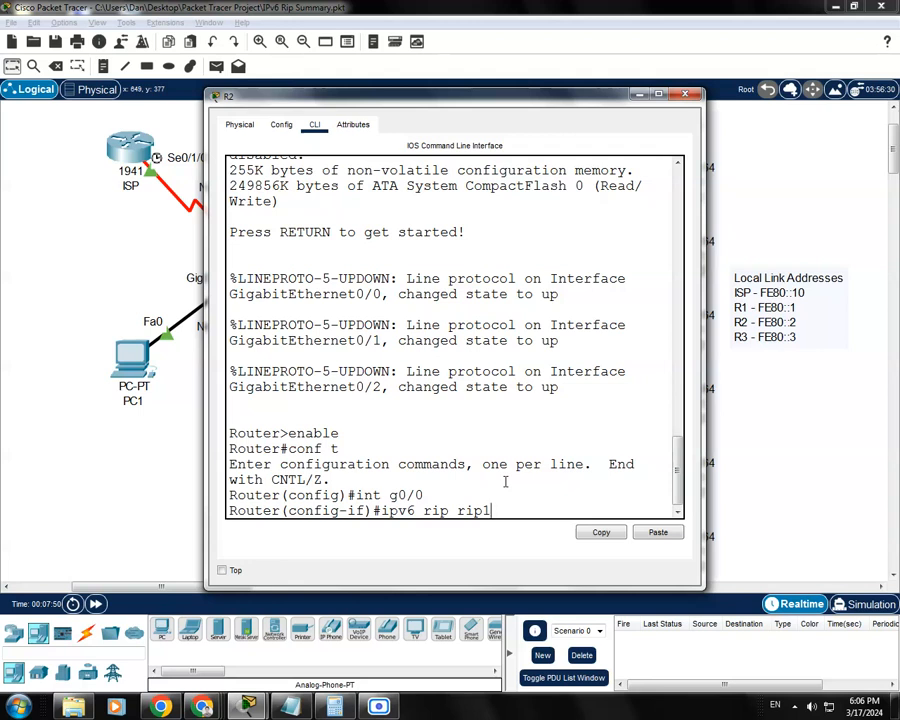
pyautogui.write(' enable')
pyautogui.press('Return')
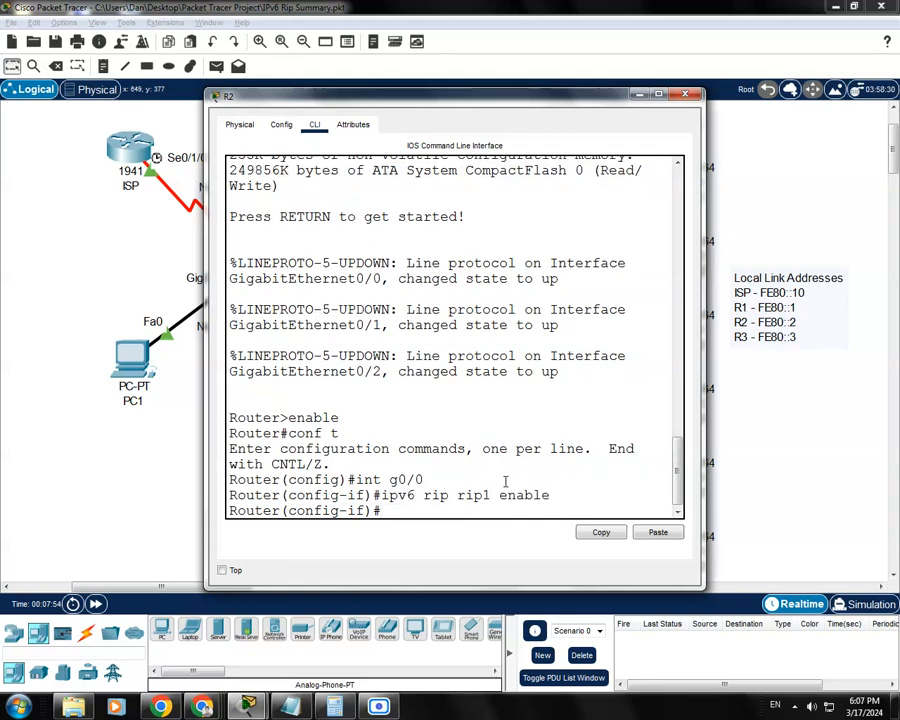
# Switch to R2's interface g0/1 and enable RIP there with ipv6 rip rip1 enable.
pyautogui.press('Up')
pyautogui.press('Up')
pyautogui.write('1')
pyautogui.press('Return')
pyautogui.press('Up')
pyautogui.press('Up')
pyautogui.press('Return')
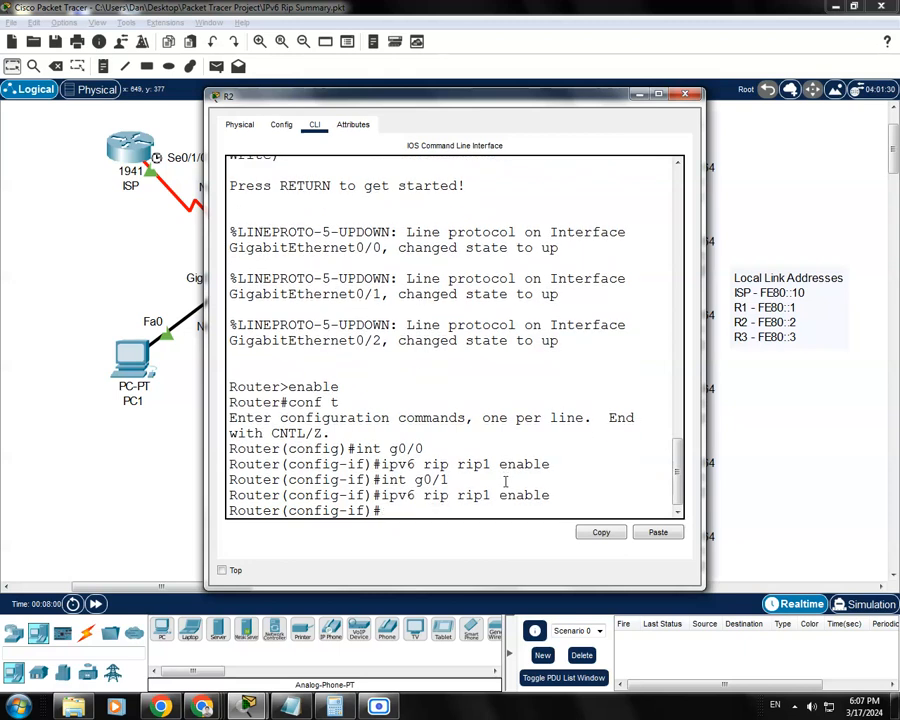
# Switch to R2's interface g0/2 and enable the rip1 process there with ipv6 rip rip1 enable.
pyautogui.press('Up')
pyautogui.press('Up')
pyautogui.press('BackSpace')
pyautogui.write('2')
pyautogui.press('Return')
pyautogui.press('Up')
pyautogui.press('Up')
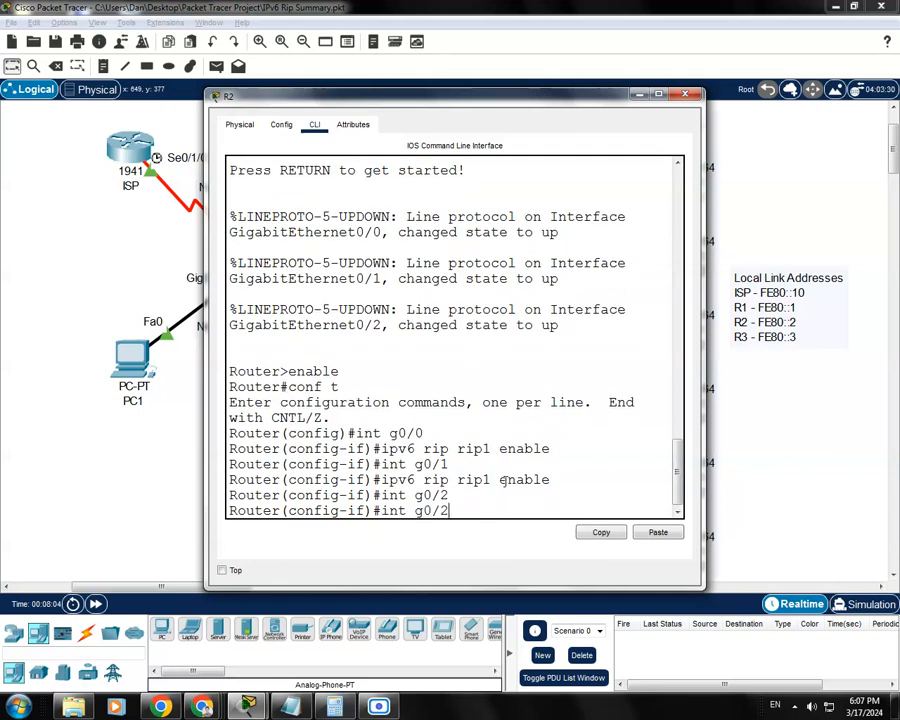
pyautogui.press('Return')
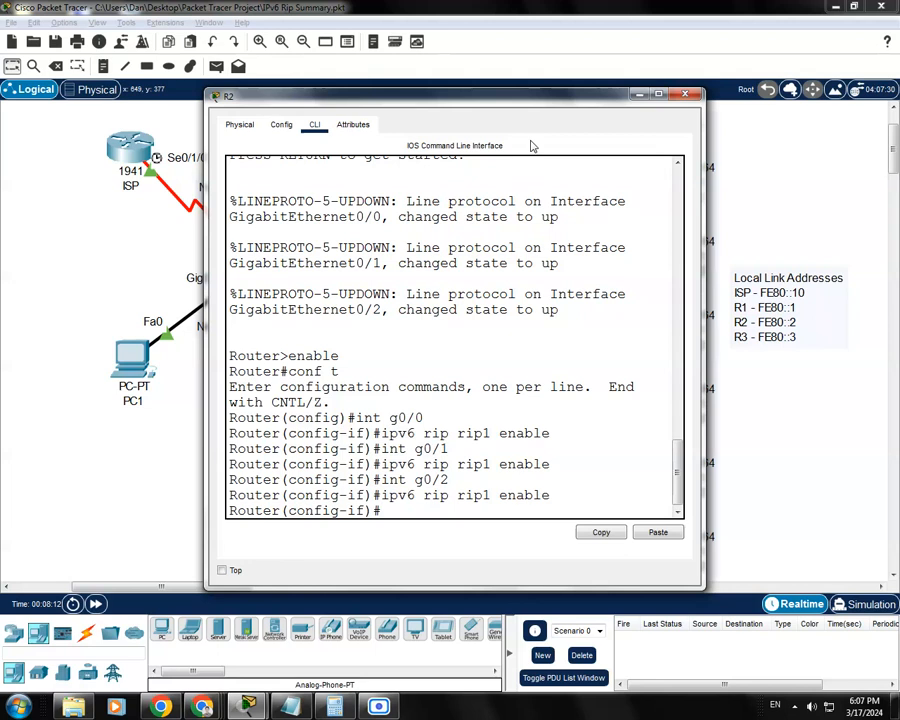
# Check R2's port labels in the topology, save its configuration with do wr, and close the R2 window.
pyautogui.moveTo(530, 96); pyautogui.dragTo(550, 509)
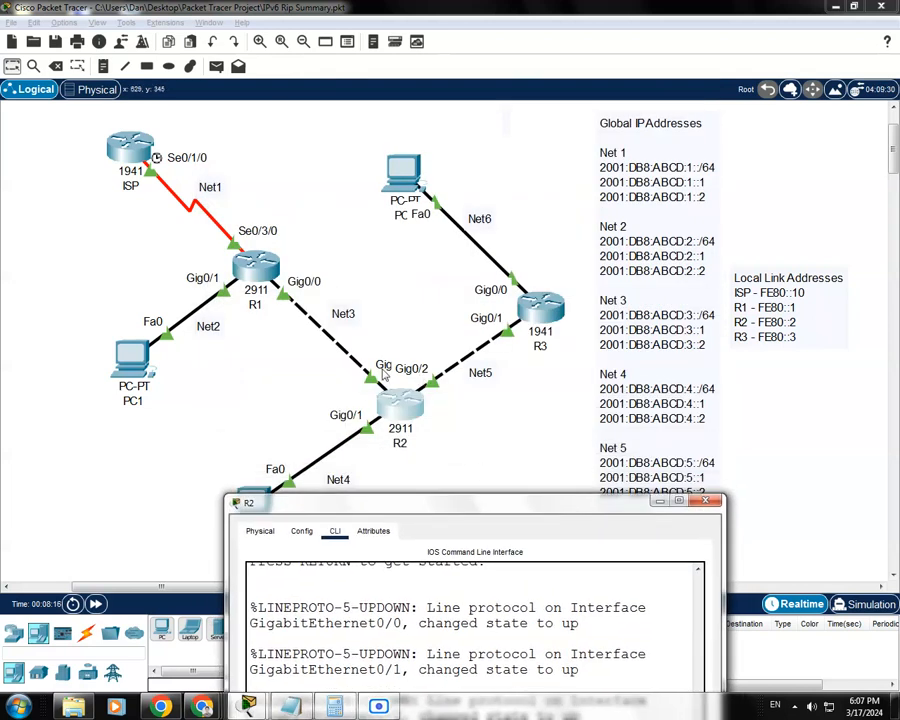
pyautogui.moveTo(466, 501); pyautogui.dragTo(457, 193)
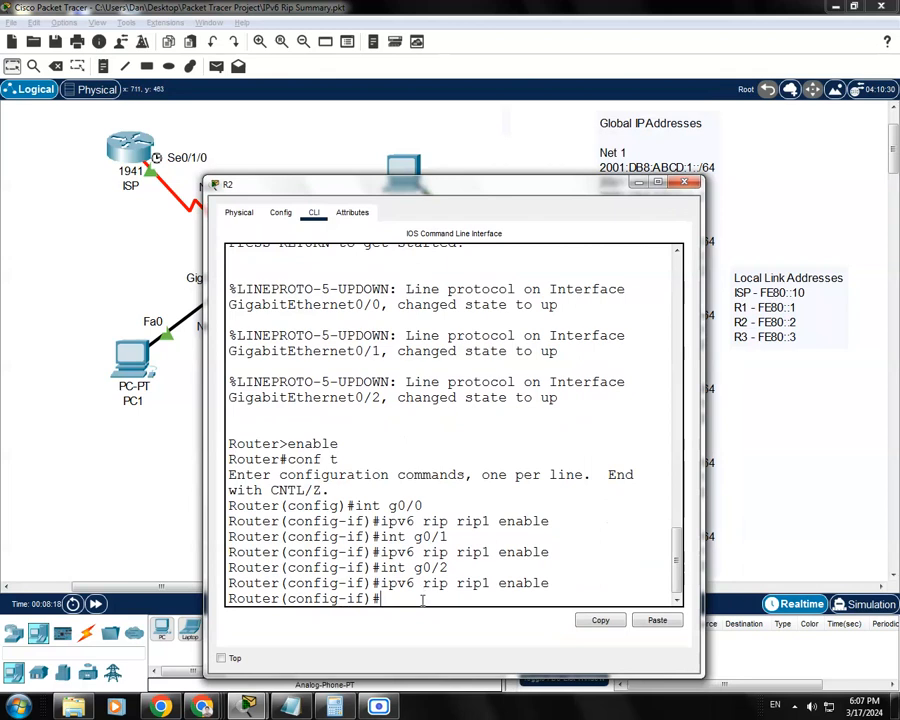
pyautogui.write('do w')
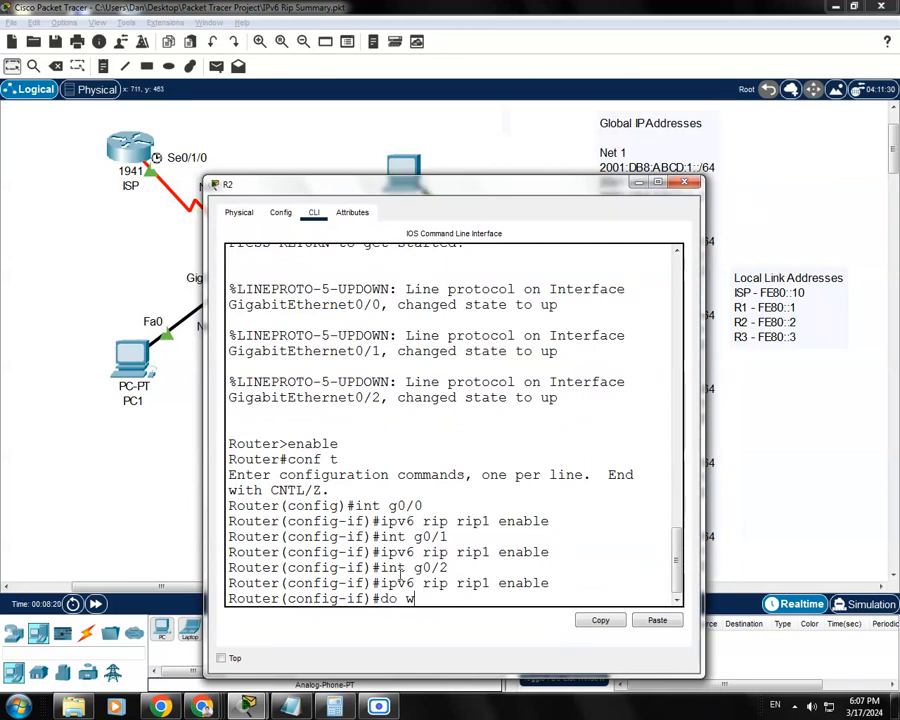
pyautogui.write('r')
pyautogui.press('Return')
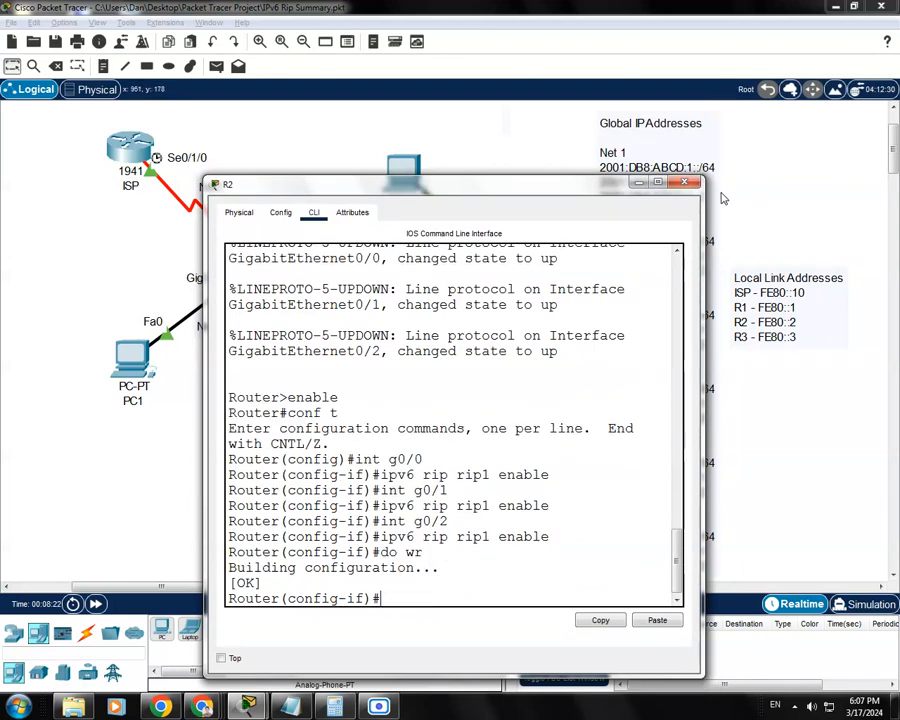
pyautogui.click(686, 186)
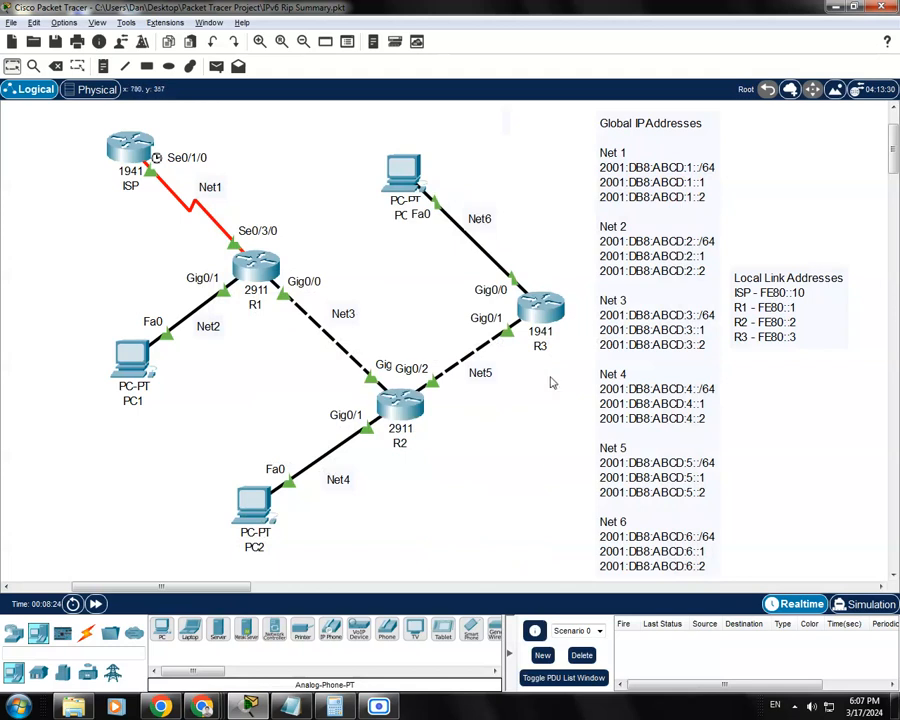
# Open R3's command line and enter global configuration mode with enable and conf t.
pyautogui.click(543, 322)
pyautogui.moveTo(562, 148); pyautogui.dragTo(441, 105)
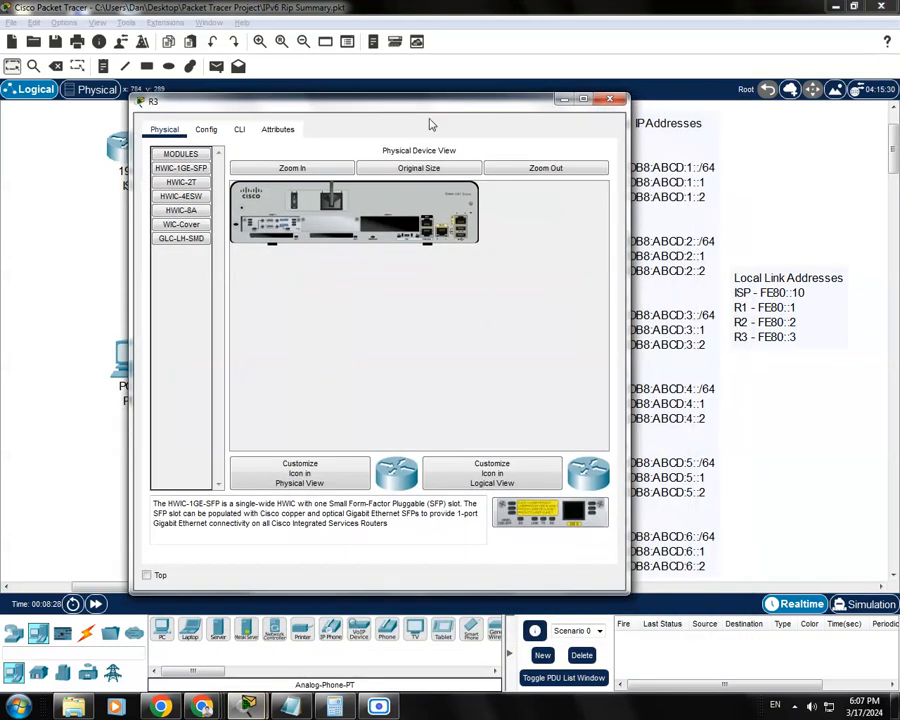
pyautogui.click(239, 129)
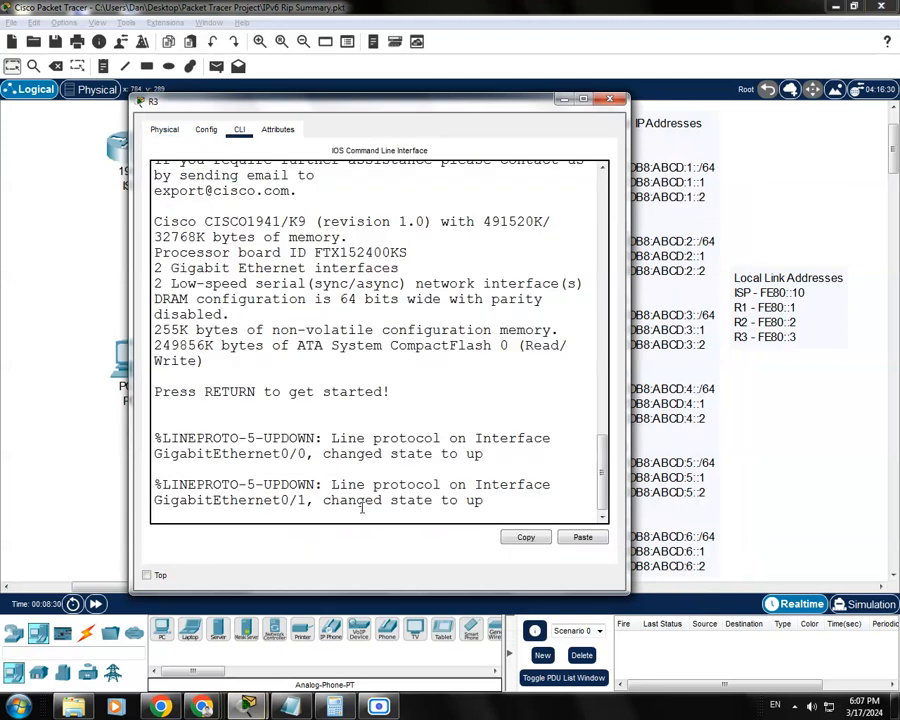
pyautogui.press('Return')
pyautogui.write('enable')
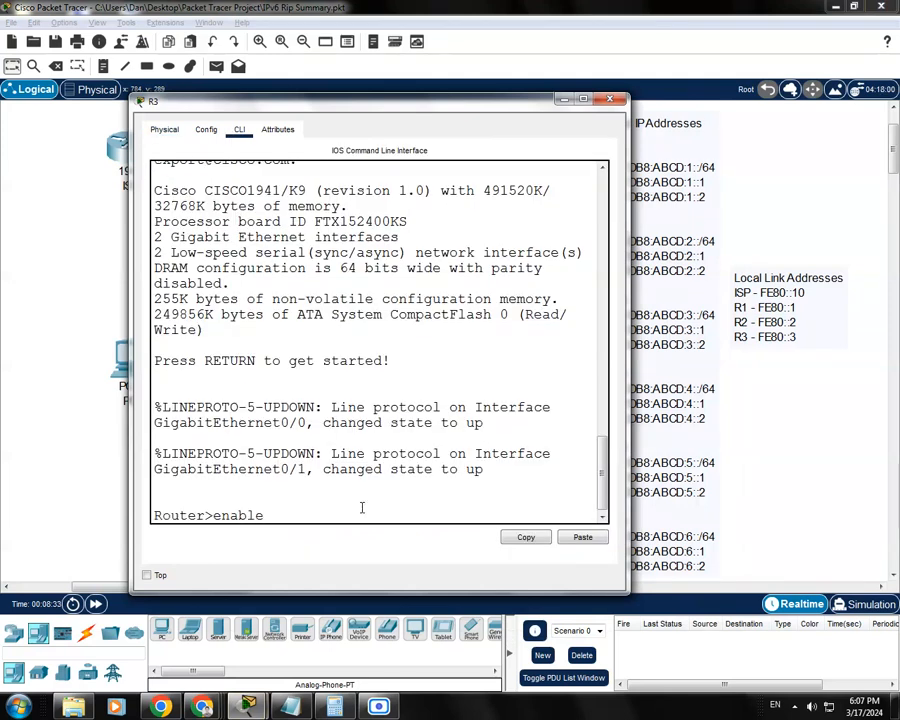
pyautogui.press('Return')
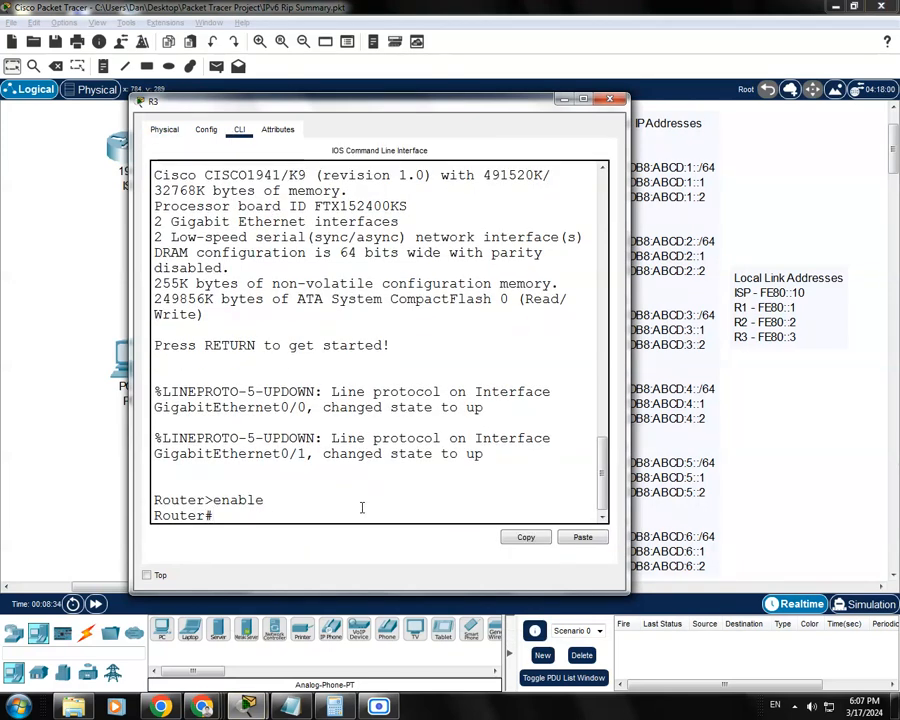
pyautogui.write('conf t')
pyautogui.press('Return')
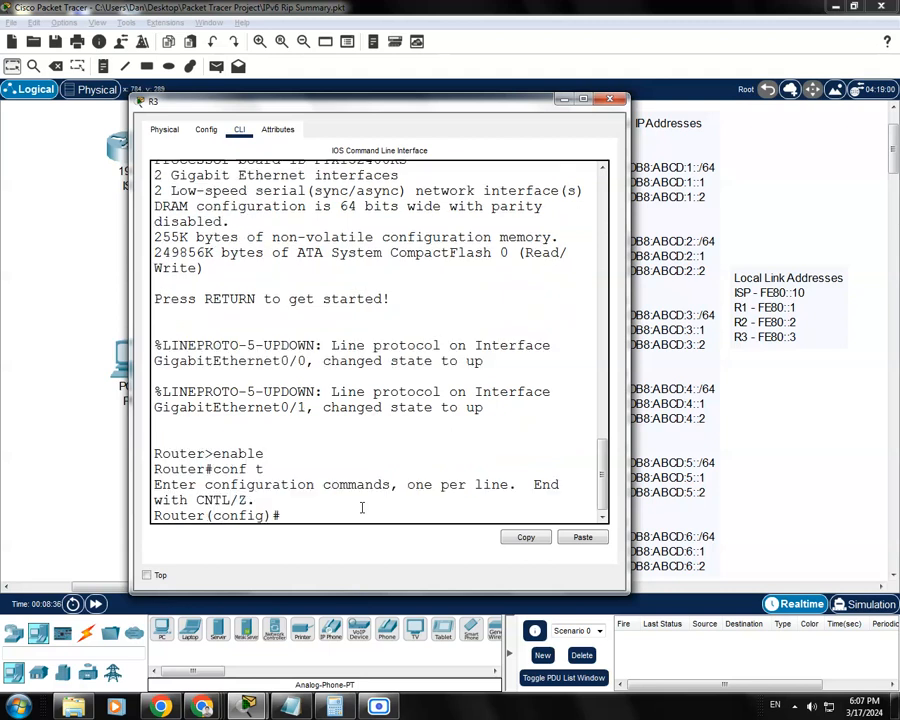
# Check R3's port labels in the topology and enter interface configuration on R3 with int g0/0.
pyautogui.write('int g')
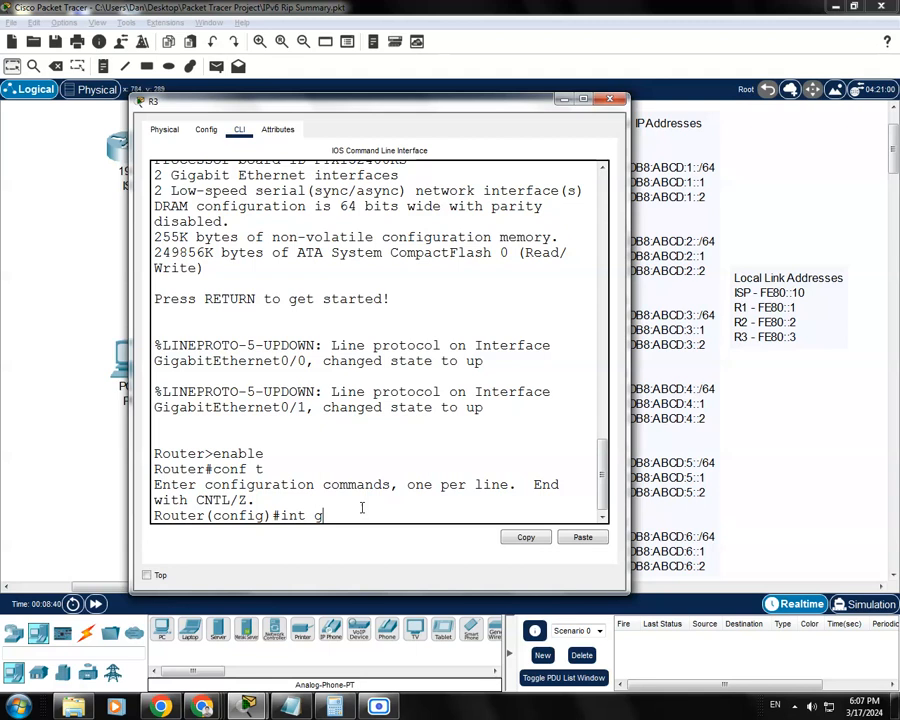
pyautogui.write('0/0')
pyautogui.moveTo(447, 118); pyautogui.dragTo(453, 454)
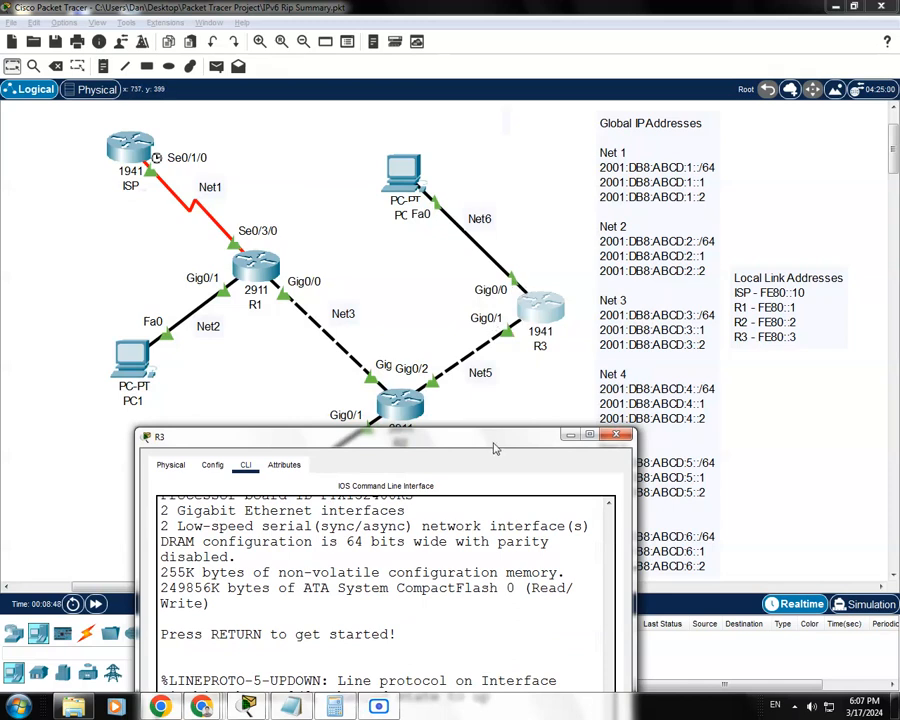
pyautogui.moveTo(495, 440); pyautogui.dragTo(465, 162)
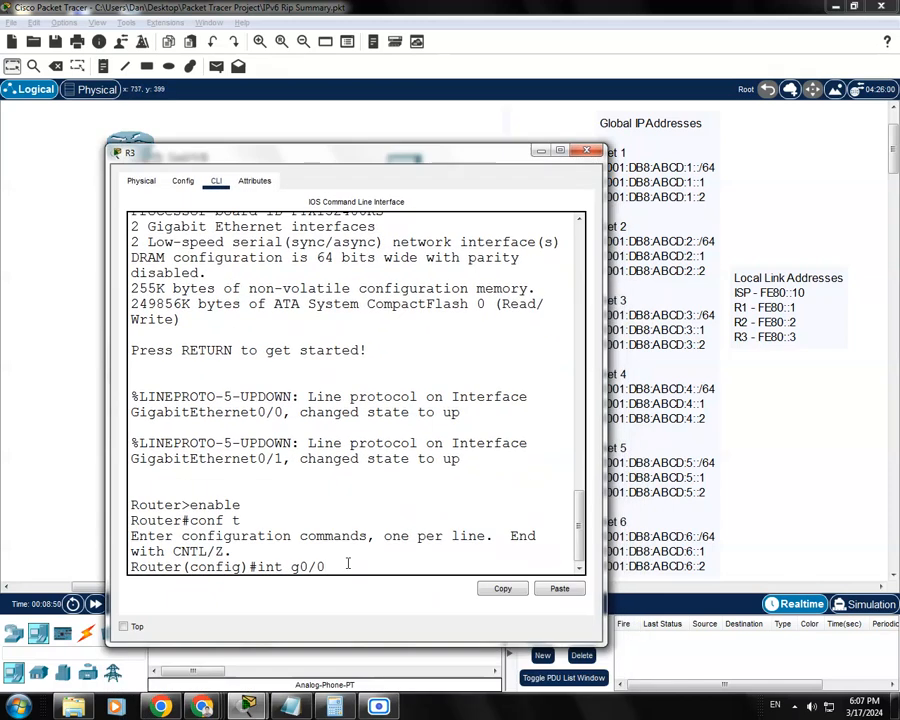
pyautogui.press('Return')
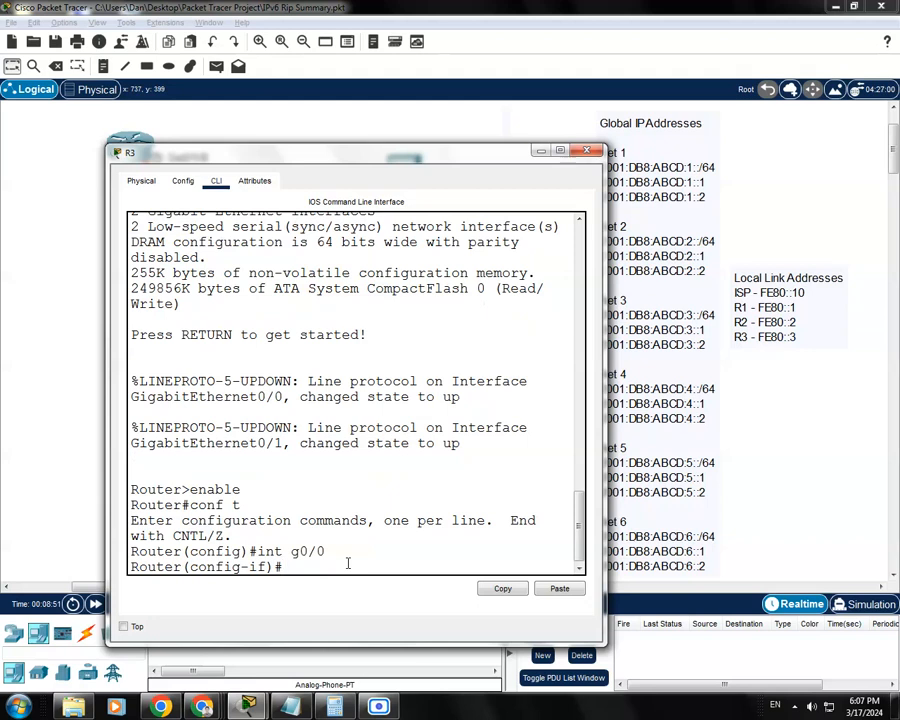
# Enable the RIP process on R3's g0/0 with ipv6 rip rip1 enable.
pyautogui.write('ipv6 rip rip1 enabkle')
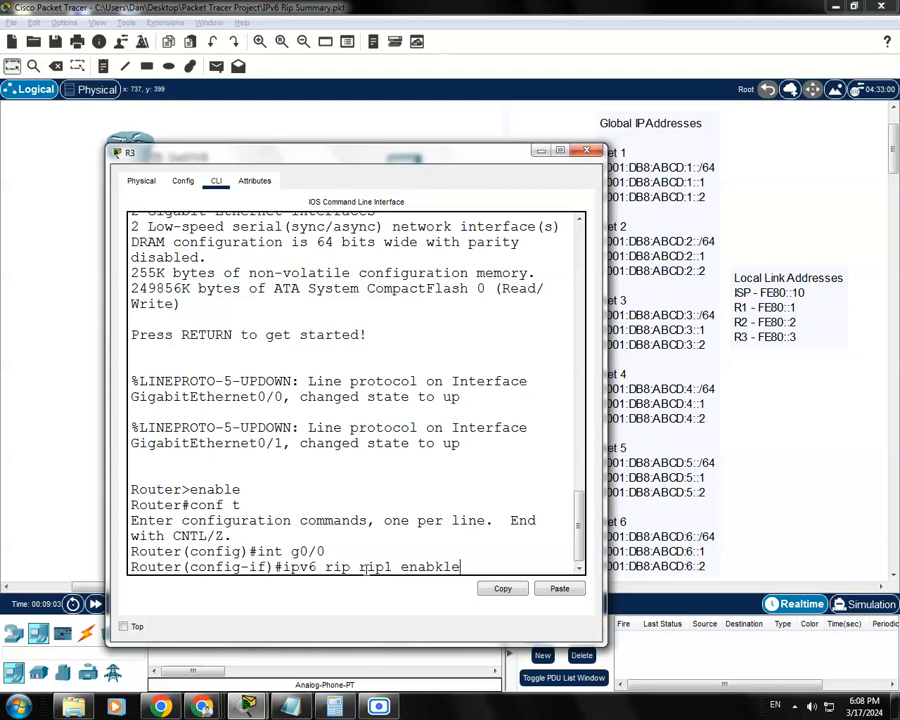
pyautogui.press('BackSpace')
pyautogui.press('BackSpace')
pyautogui.press('BackSpace')
pyautogui.write('le')
pyautogui.press('Return')
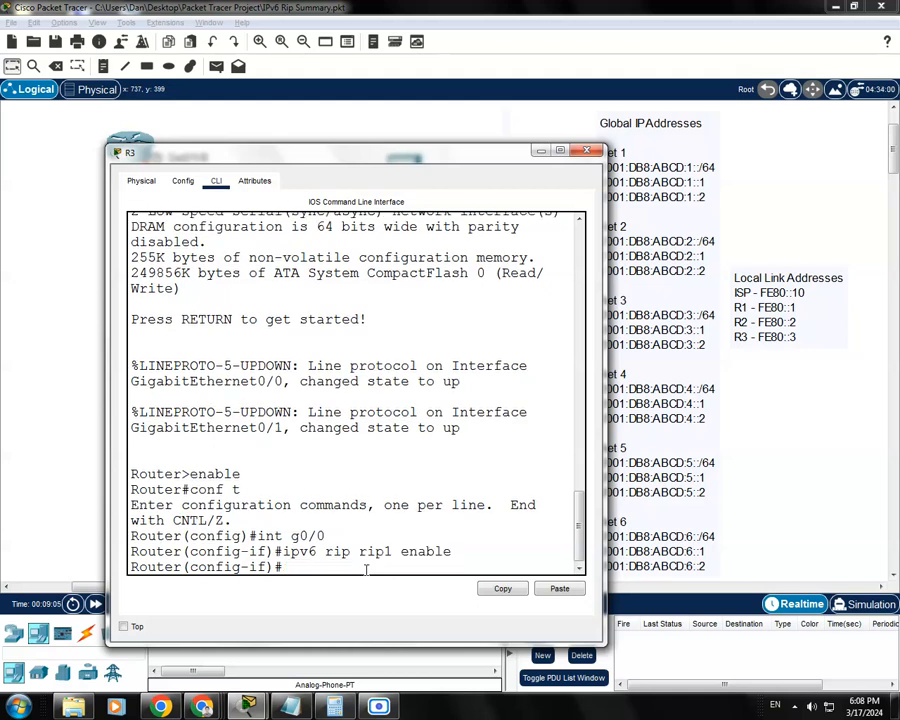
# Switch to R3's interface g0/1 and enable RIP there with ipv6 rip rip1 enable.
pyautogui.press('Up')
pyautogui.press('Up')
pyautogui.press('BackSpace')
pyautogui.press('Return')
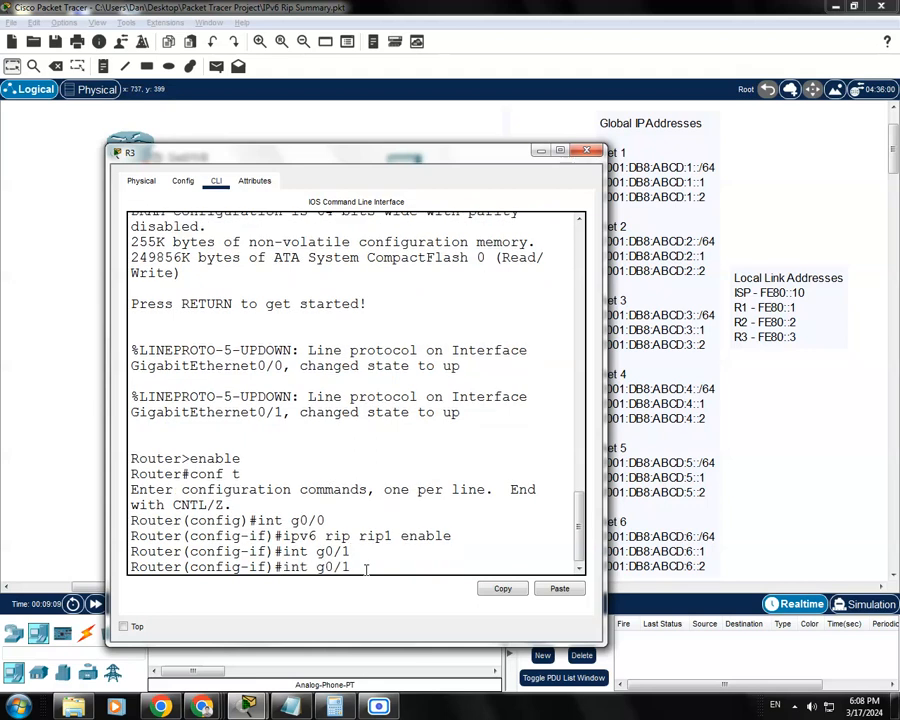
pyautogui.press('Up')
pyautogui.press('Up')
pyautogui.press('Return')
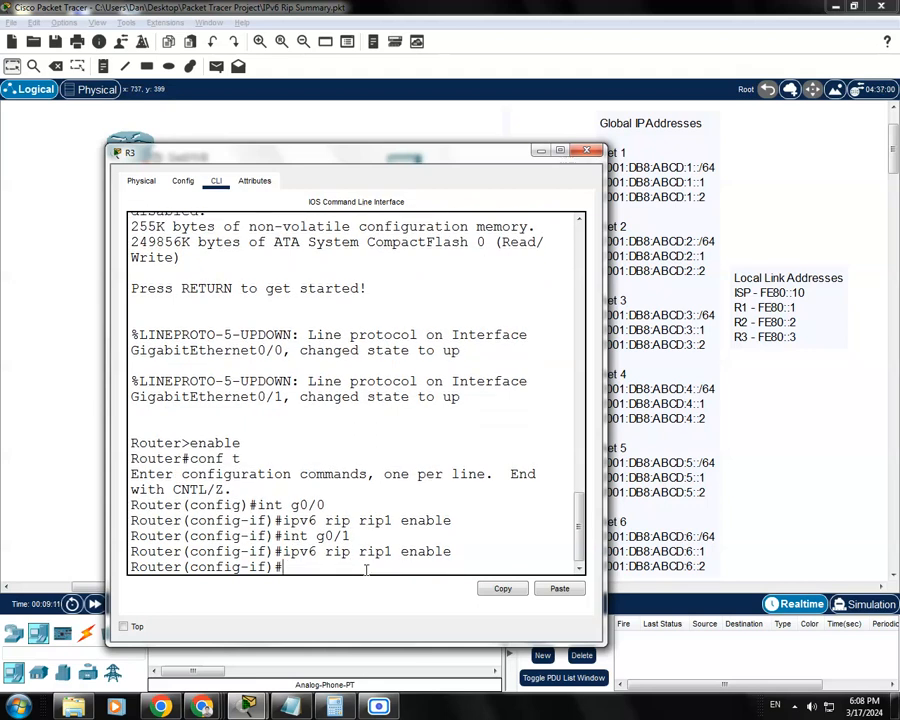
# Save R3's configuration with do wr and close the R3 window.
pyautogui.write('do wr')
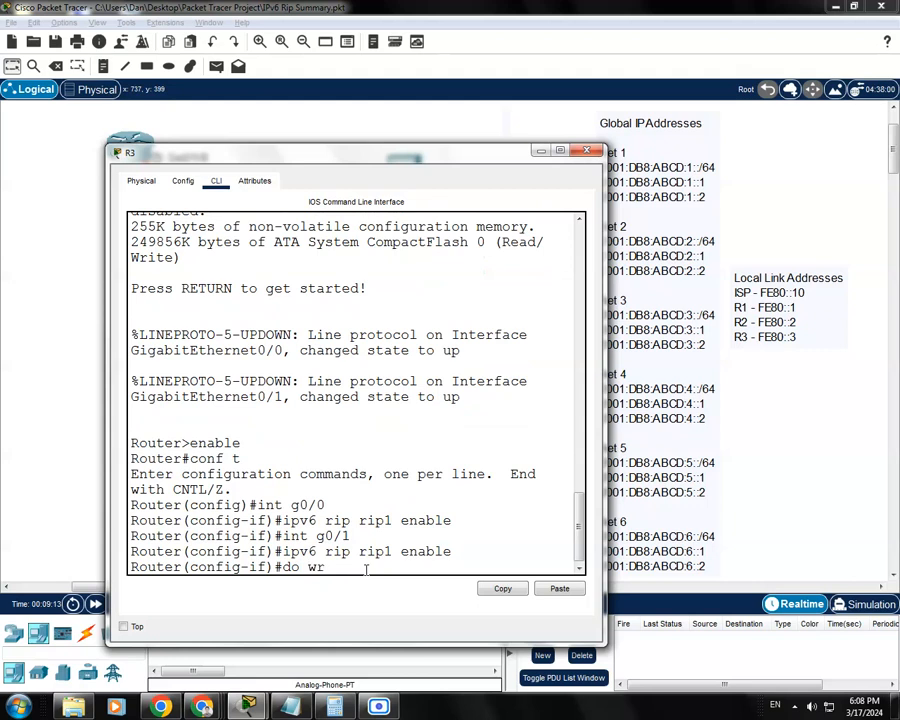
pyautogui.press('Return')
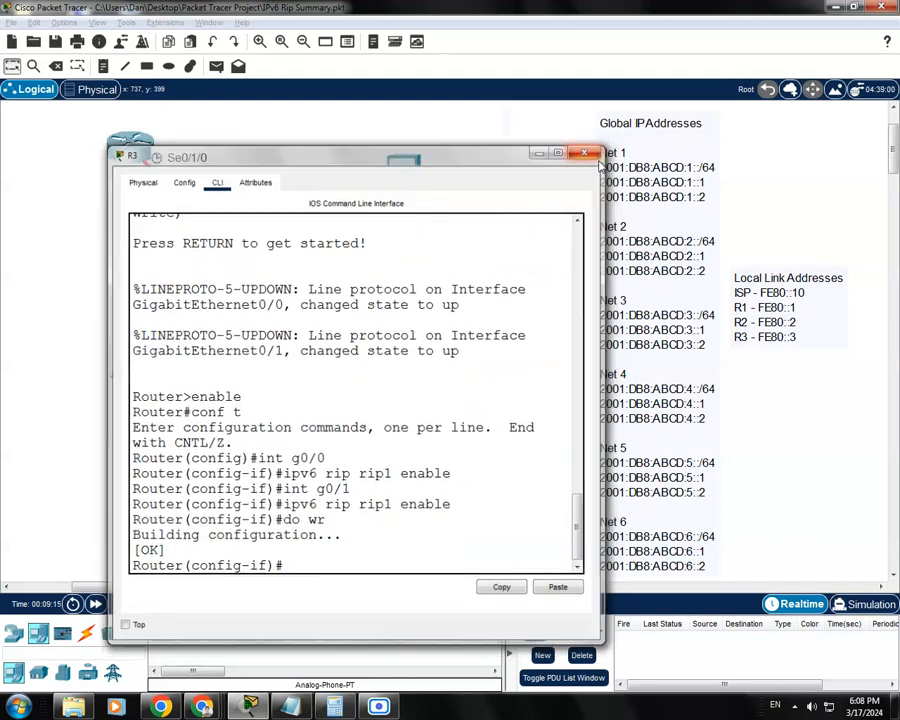
pyautogui.click(587, 151)
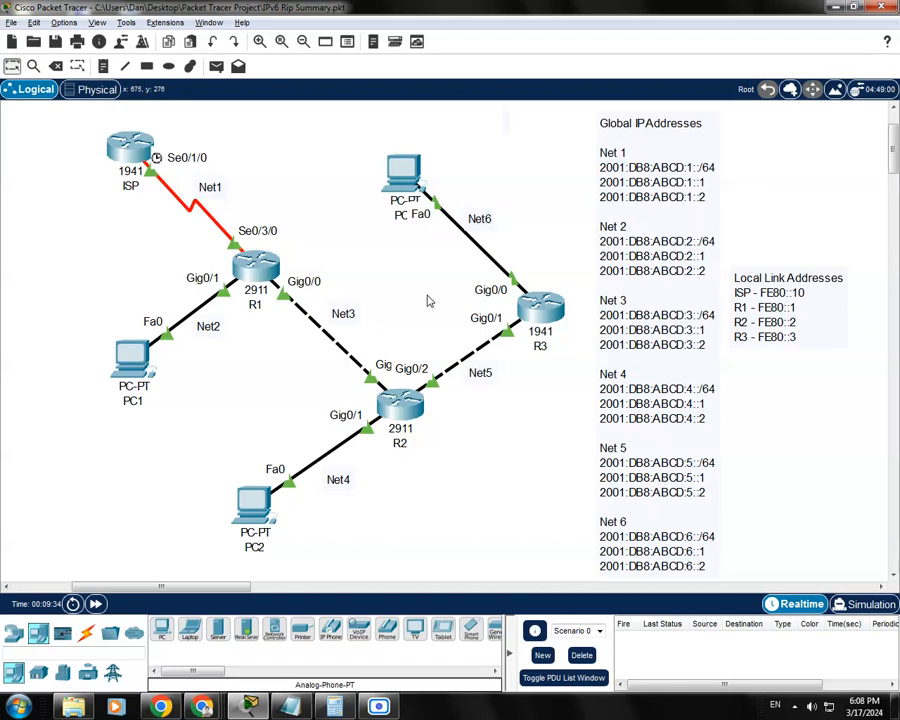
# Reopen R1's command line and leave interface configuration for privileged EXEC mode.
pyautogui.click(258, 270)
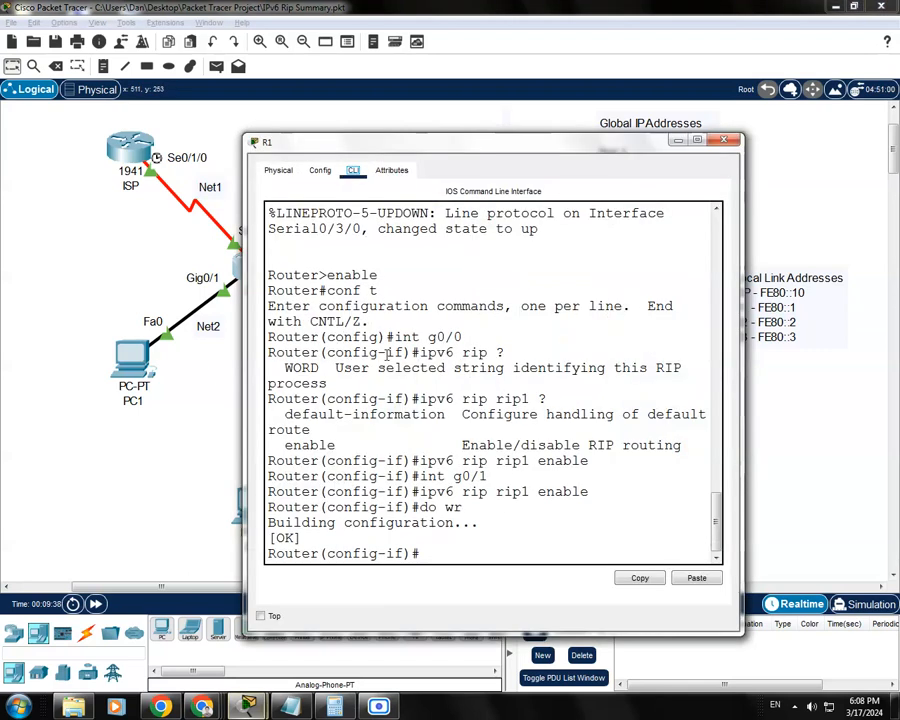
pyautogui.moveTo(534, 146); pyautogui.dragTo(522, 140)
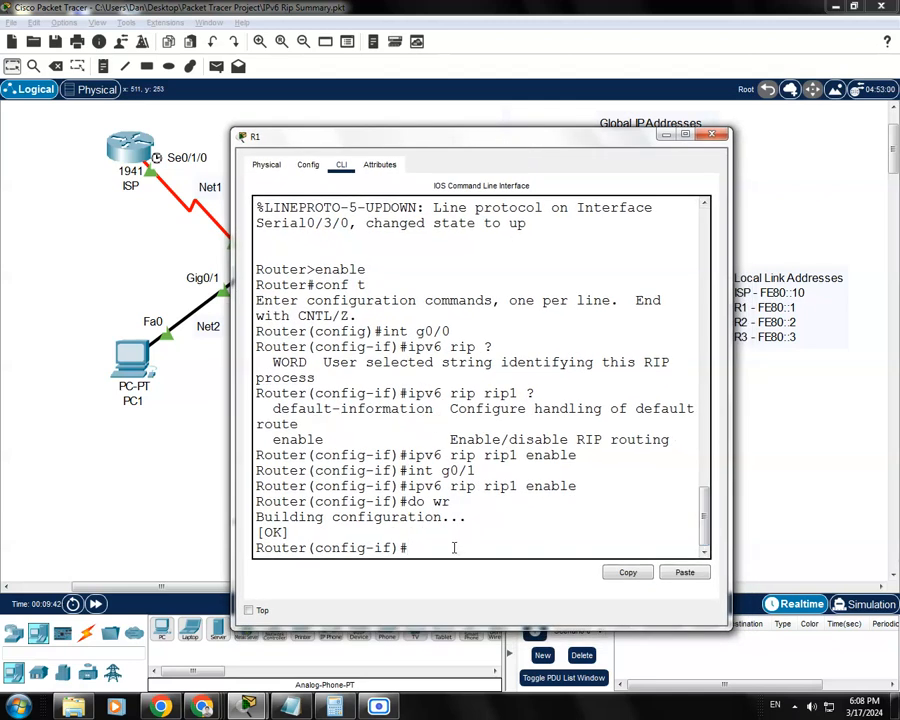
pyautogui.hotkey('ctrl', 'z')
pyautogui.press('Return')
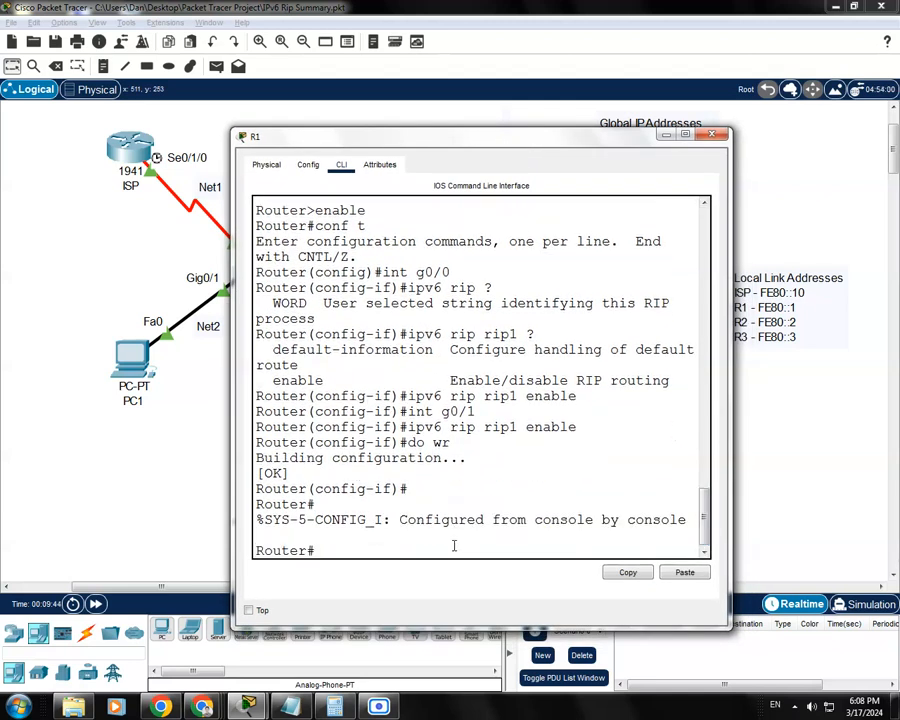
# Display R1's full IPv6 routing table with show ipv6 route, widening the R1 window so the entries fit.
pyautogui.write('show ipv6 r')
pyautogui.write('oute')
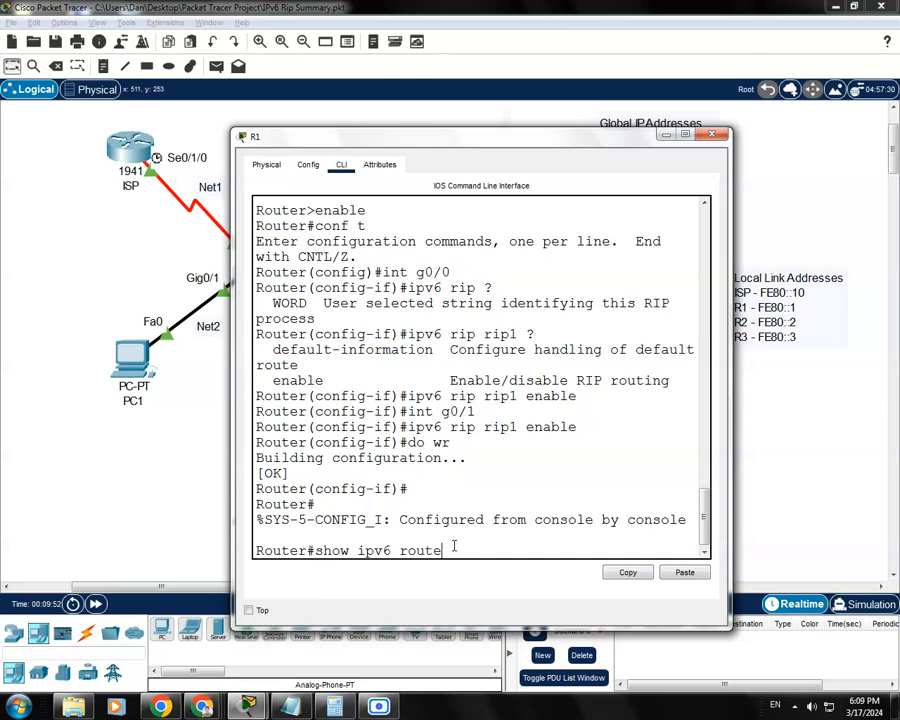
pyautogui.press('Return')
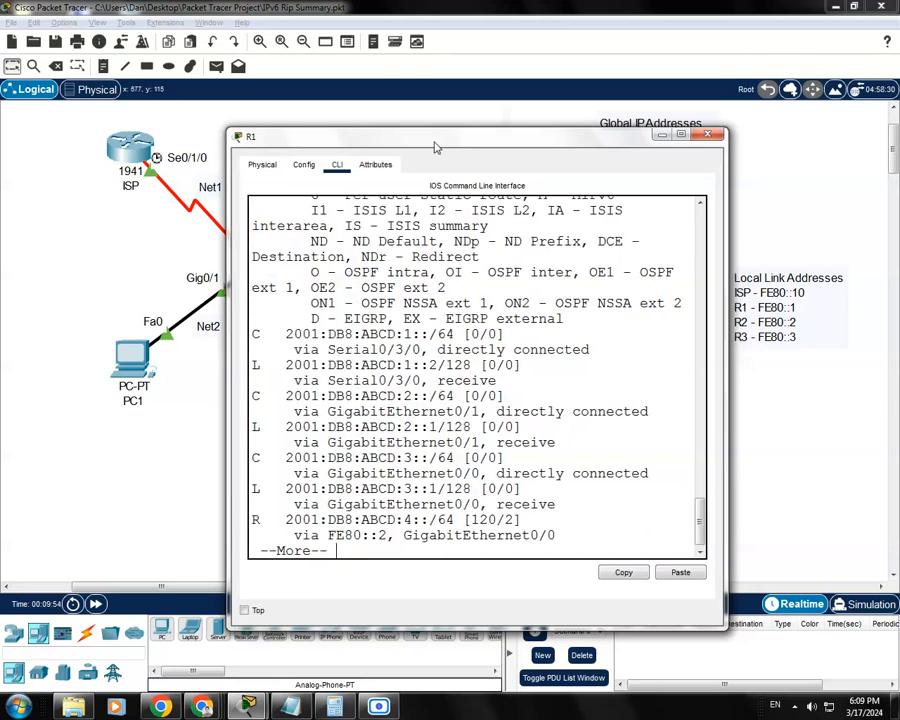
pyautogui.moveTo(433, 144); pyautogui.dragTo(368, 121)
pyautogui.moveTo(671, 315); pyautogui.dragTo(880, 316)
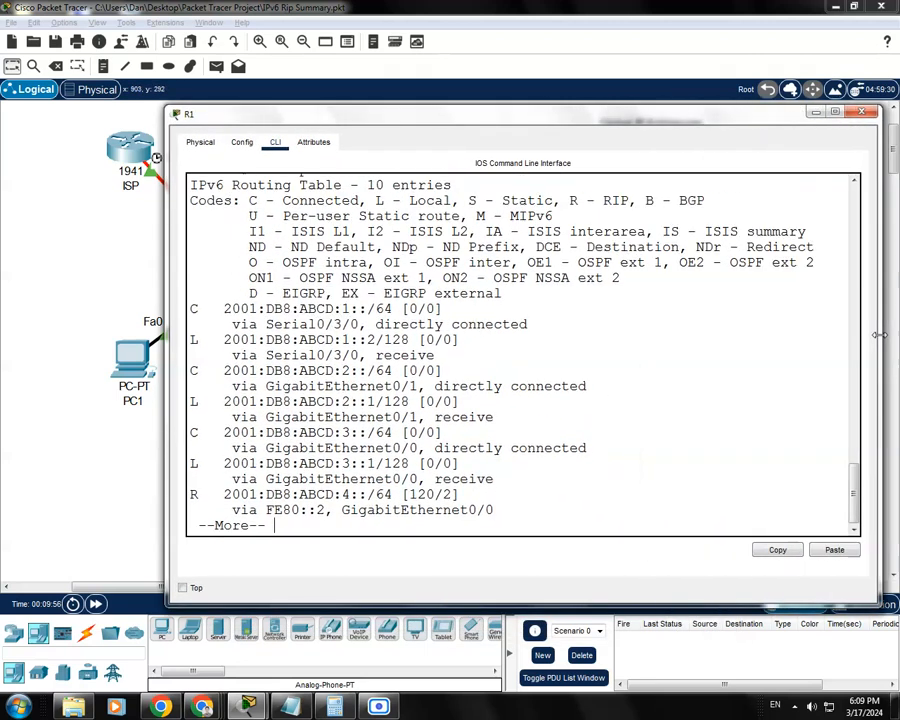
pyautogui.moveTo(165, 333); pyautogui.dragTo(147, 333)
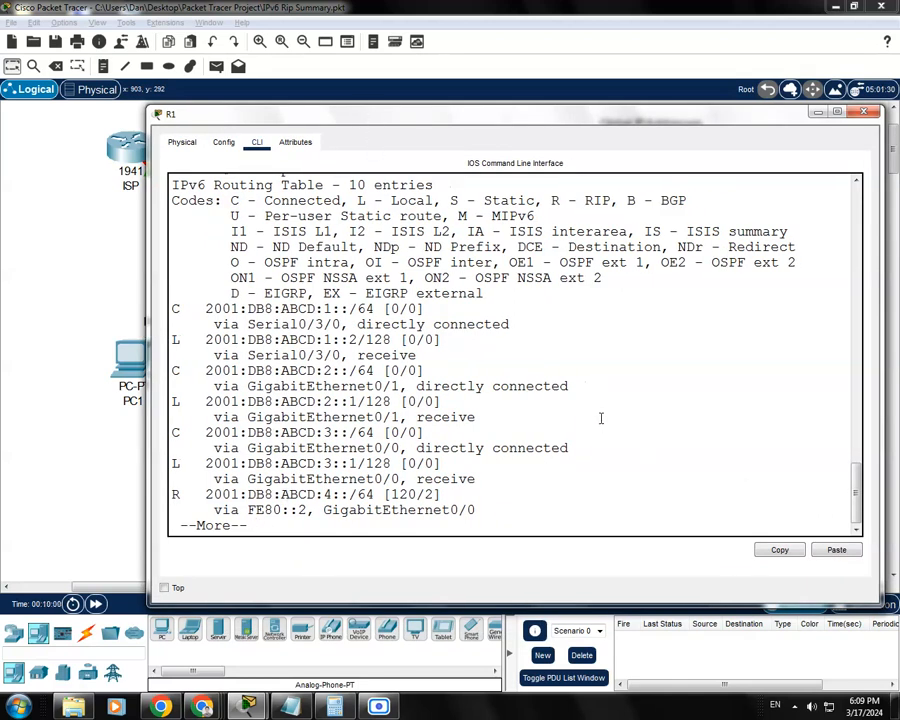
pyautogui.moveTo(508, 113); pyautogui.dragTo(475, 90)
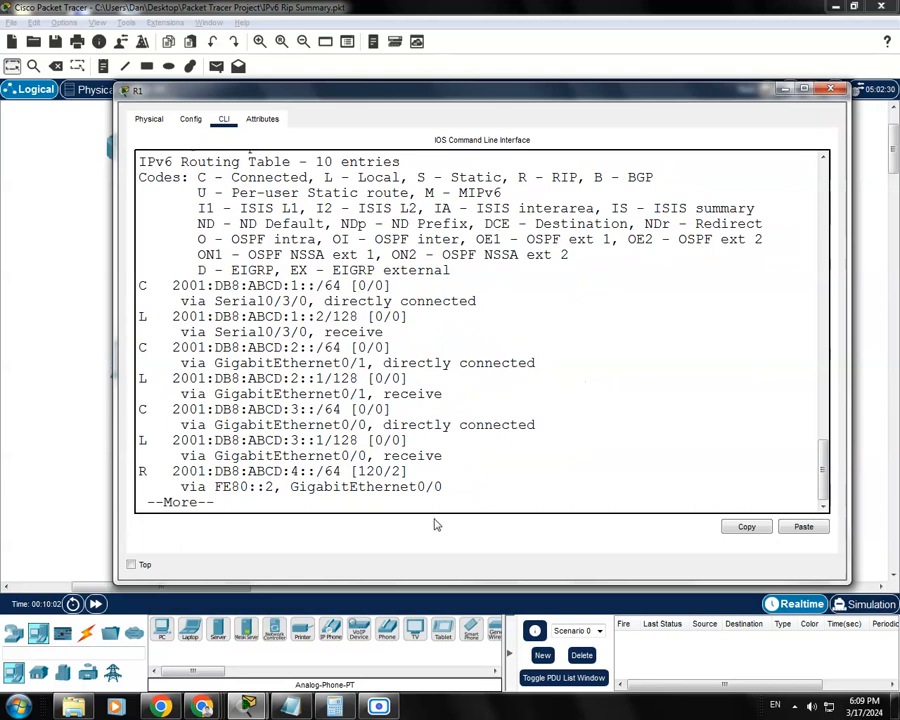
pyautogui.press('space')
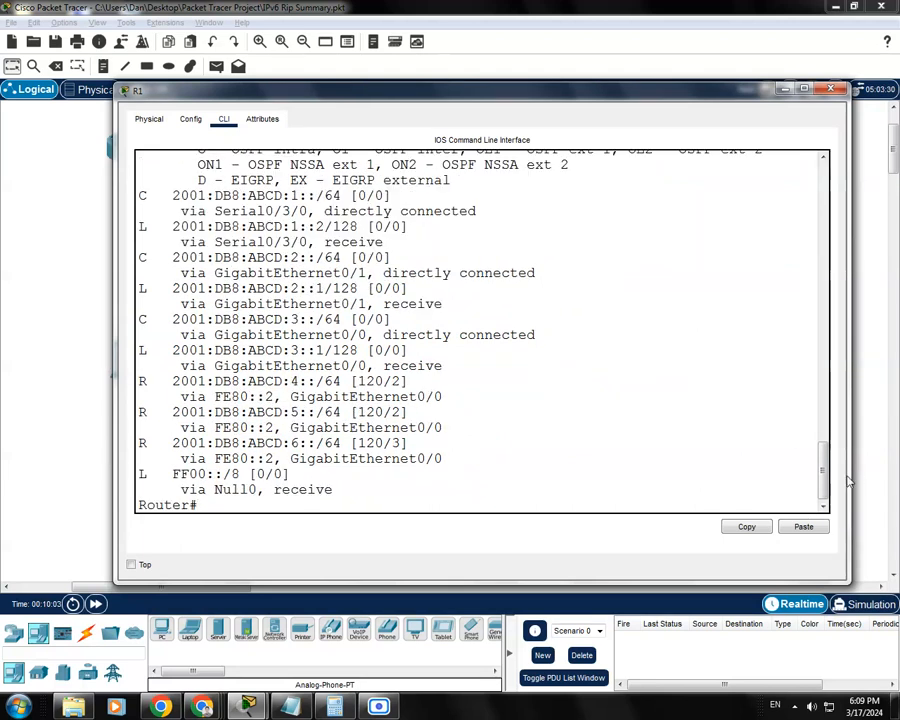
pyautogui.moveTo(824, 478)
pyautogui.mouseDown()
pyautogui.moveTo(822, 461)
pyautogui.moveTo(834, 495)
pyautogui.mouseUp()
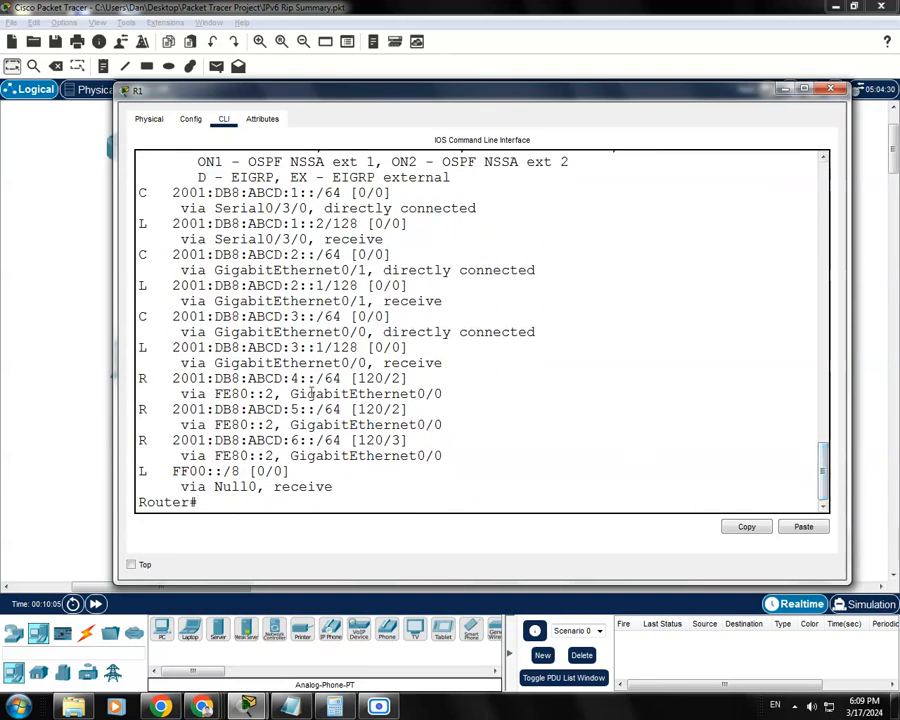
pyautogui.moveTo(358, 100); pyautogui.dragTo(378, 108)
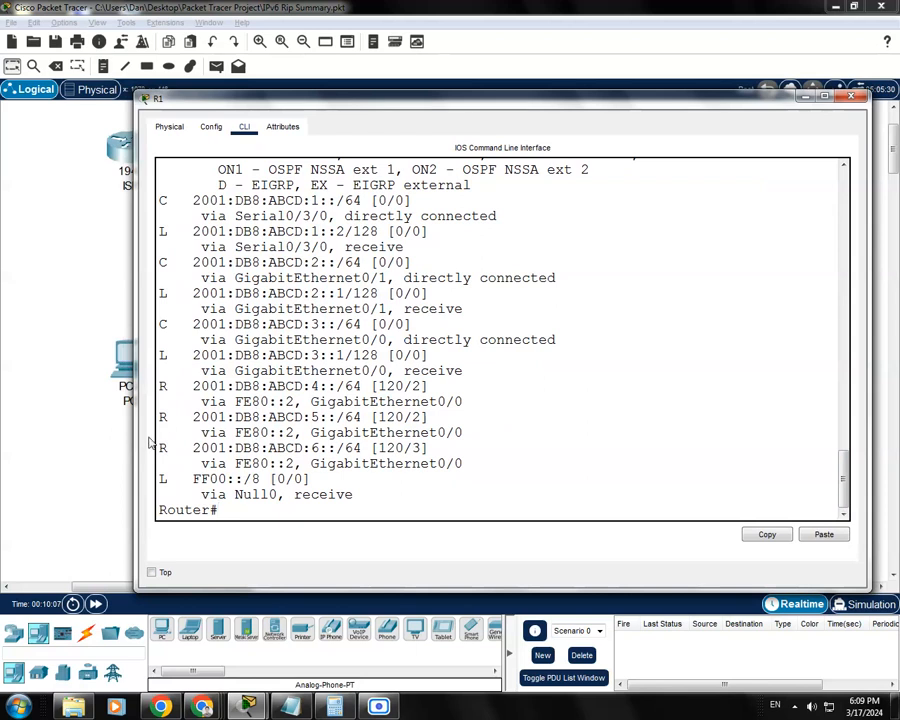
# Examine the RIP-coded (R) entries in R1's routing table and the network number of each one.
pyautogui.moveTo(169, 387)
pyautogui.mouseDown()
pyautogui.moveTo(158, 388)
pyautogui.moveTo(159, 414)
pyautogui.moveTo(177, 386)
pyautogui.mouseUp()
pyautogui.click(169, 393)
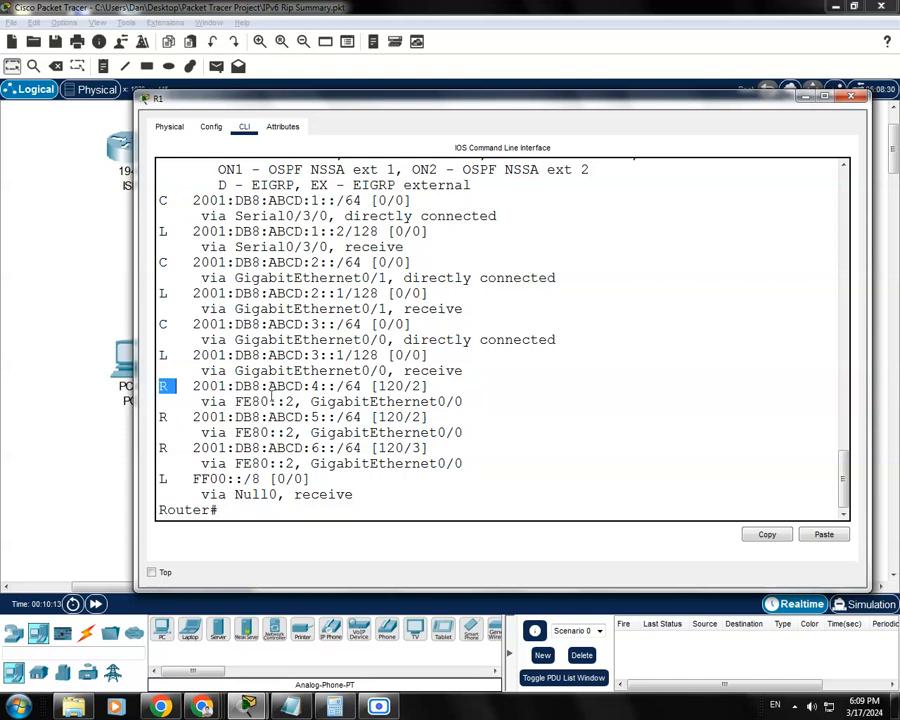
pyautogui.moveTo(192, 386); pyautogui.dragTo(311, 386)
pyautogui.click(321, 385)
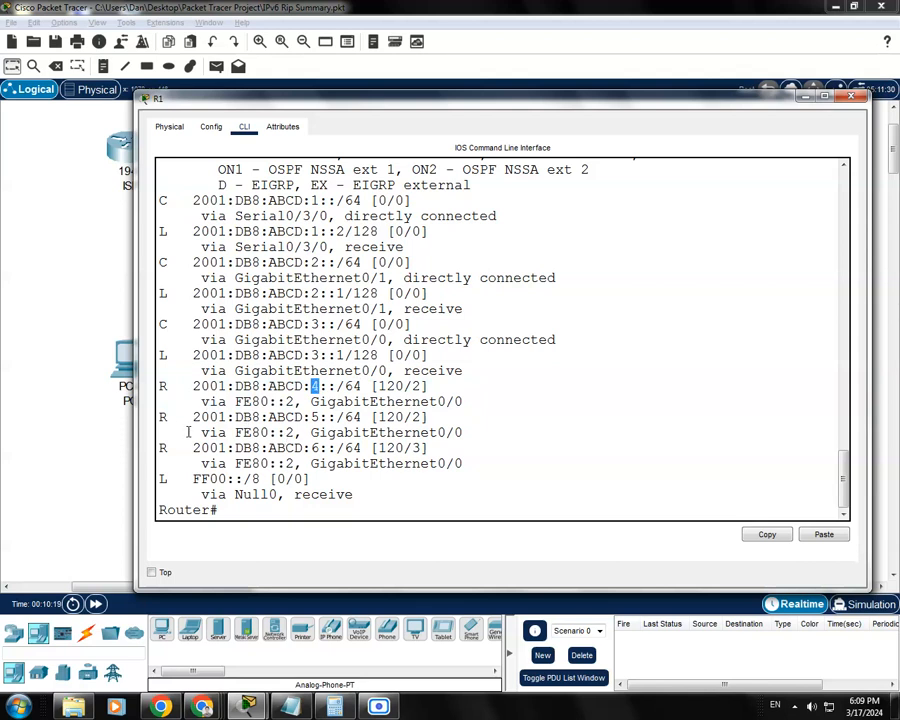
pyautogui.moveTo(161, 418); pyautogui.dragTo(175, 418)
pyautogui.click(236, 433)
pyautogui.moveTo(318, 418); pyautogui.dragTo(303, 418)
pyautogui.click(170, 461)
pyautogui.moveTo(162, 449); pyautogui.dragTo(176, 449)
pyautogui.moveTo(320, 449); pyautogui.dragTo(311, 449)
pyautogui.moveTo(320, 387); pyautogui.dragTo(312, 448)
pyautogui.moveTo(168, 387); pyautogui.dragTo(158, 448)
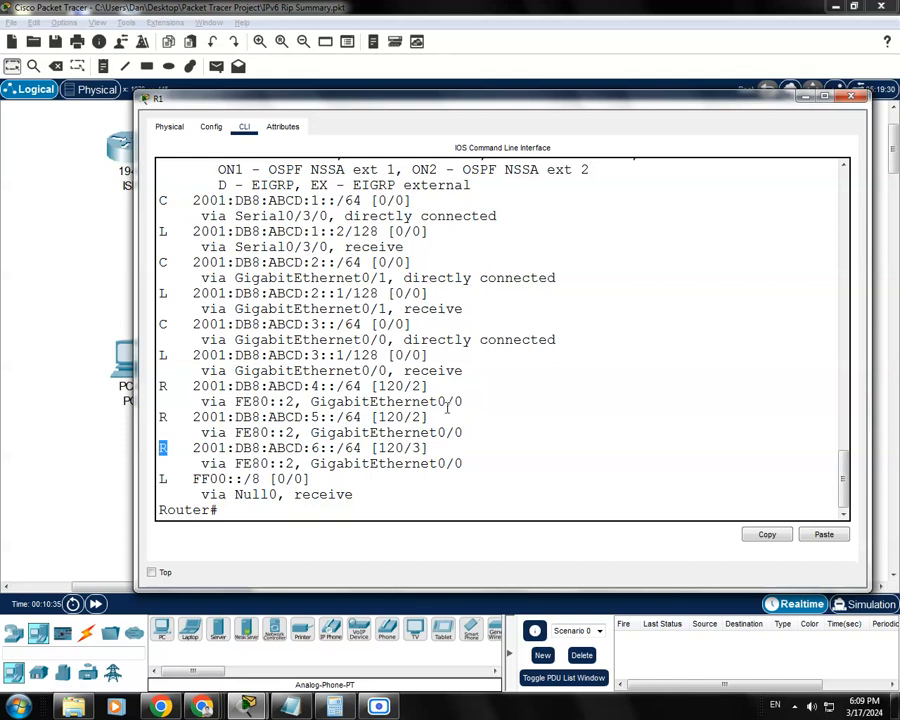
# Check the exit interface of each RIP route in R1's table, and minimize the R1 window.
pyautogui.moveTo(404, 401); pyautogui.dragTo(404, 432)
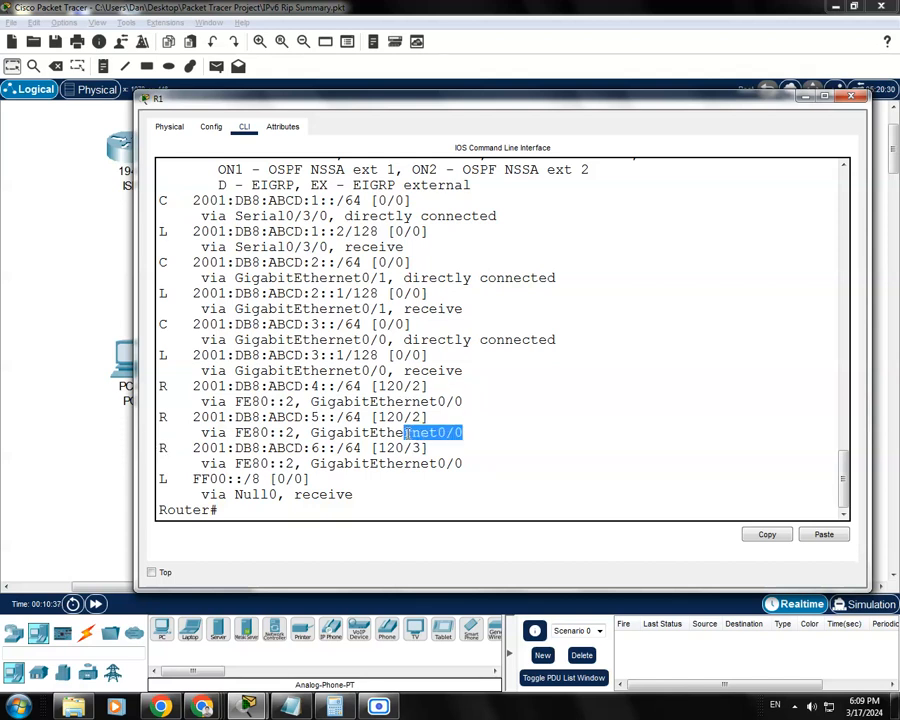
pyautogui.click(456, 446)
pyautogui.moveTo(472, 462); pyautogui.dragTo(380, 463)
pyautogui.click(314, 416)
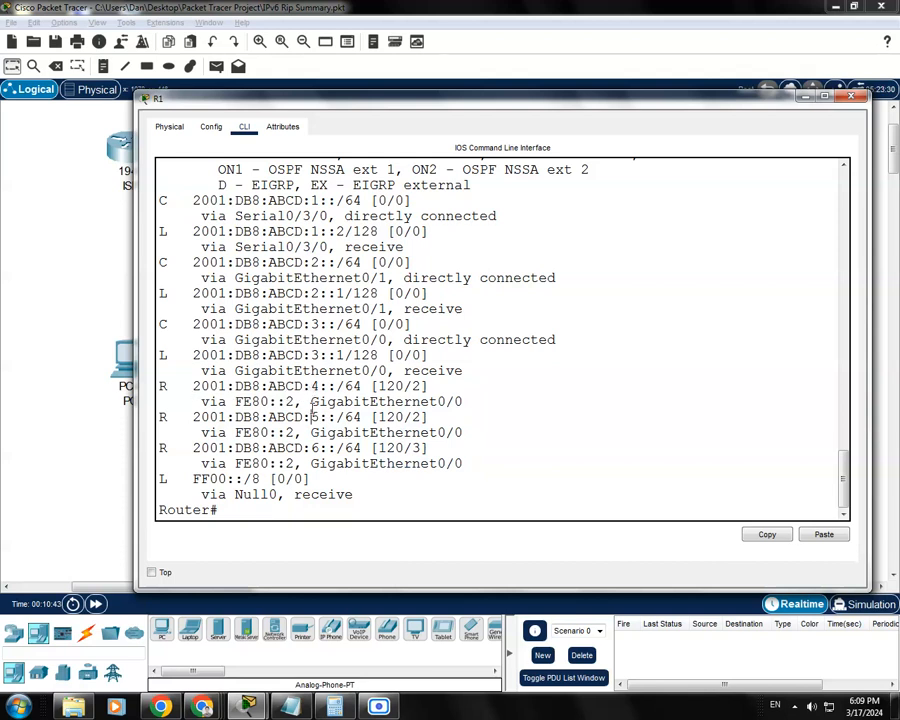
pyautogui.click(801, 100)
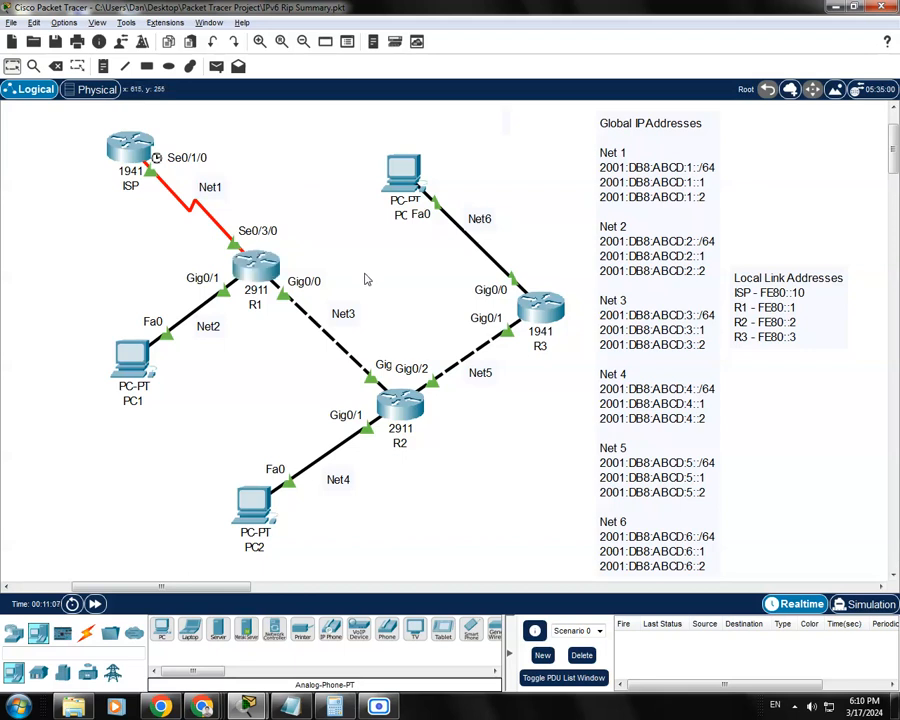
# Reopen R1's command line and compare the directly connected (C) routes with the networks attached to R1 in the topology.
pyautogui.click(262, 264)
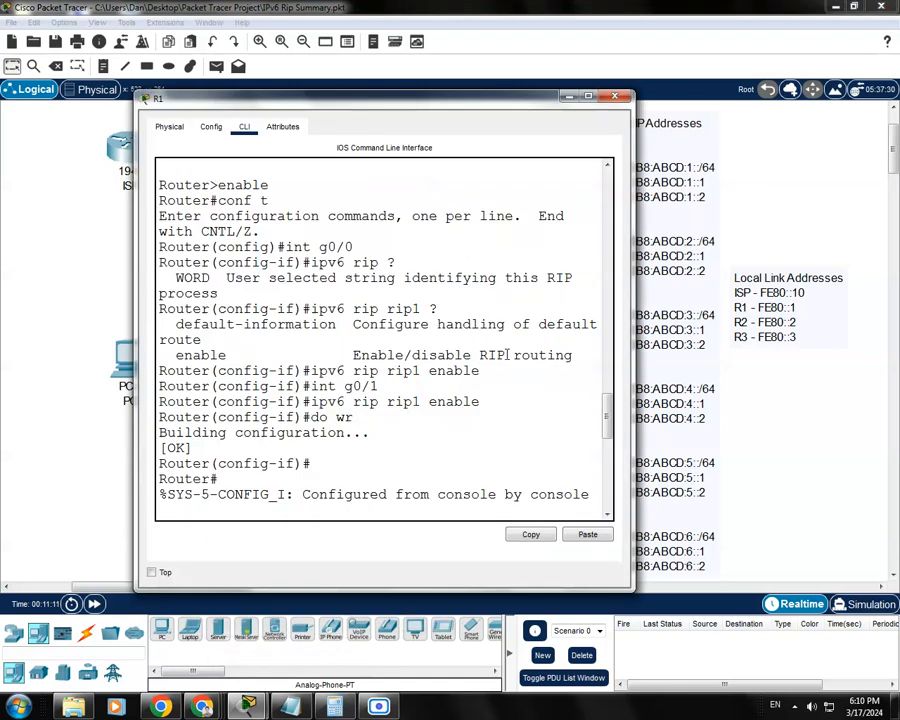
pyautogui.moveTo(607, 418); pyautogui.dragTo(612, 500)
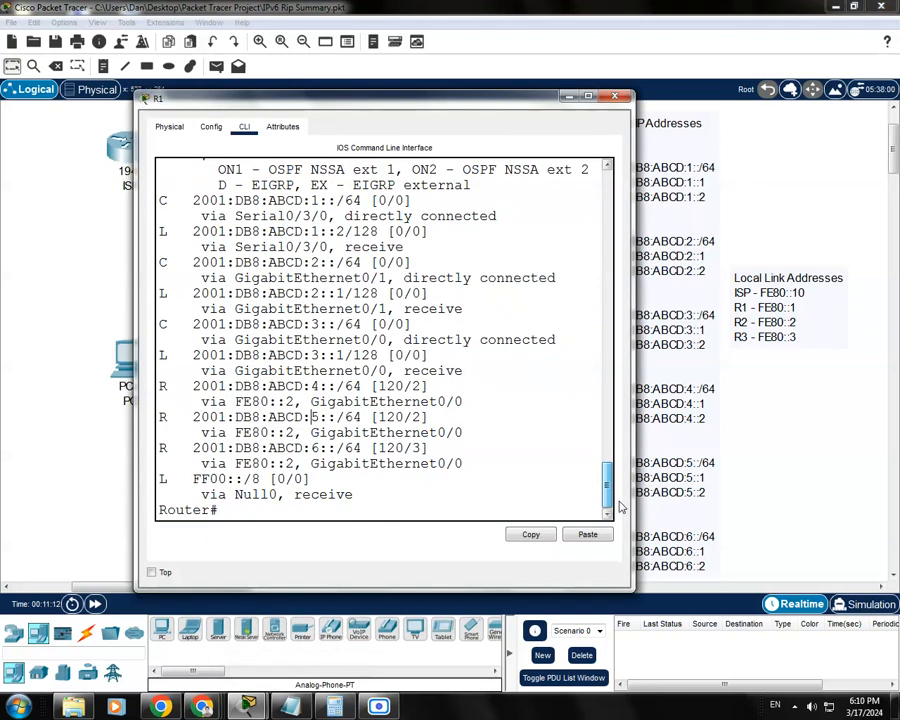
pyautogui.moveTo(169, 203); pyautogui.dragTo(156, 201)
pyautogui.moveTo(172, 261); pyautogui.dragTo(162, 264)
pyautogui.moveTo(190, 202); pyautogui.dragTo(201, 203)
pyautogui.moveTo(435, 207); pyautogui.dragTo(191, 203)
pyautogui.click(186, 263)
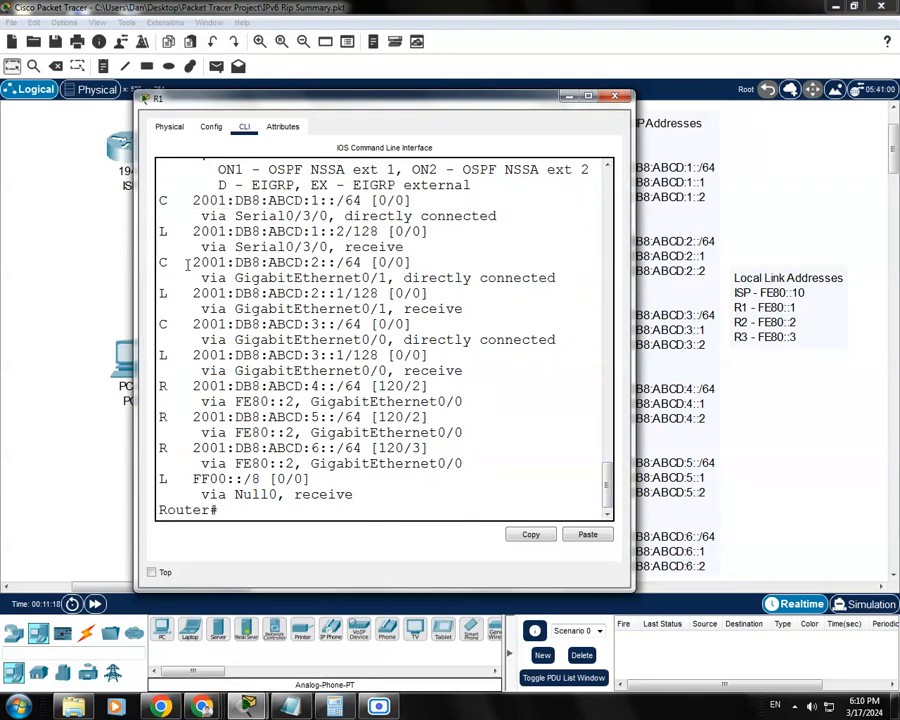
pyautogui.moveTo(413, 326); pyautogui.dragTo(252, 326)
pyautogui.moveTo(446, 292); pyautogui.dragTo(311, 263)
pyautogui.moveTo(325, 202); pyautogui.dragTo(312, 203)
pyautogui.moveTo(438, 100); pyautogui.dragTo(454, 503)
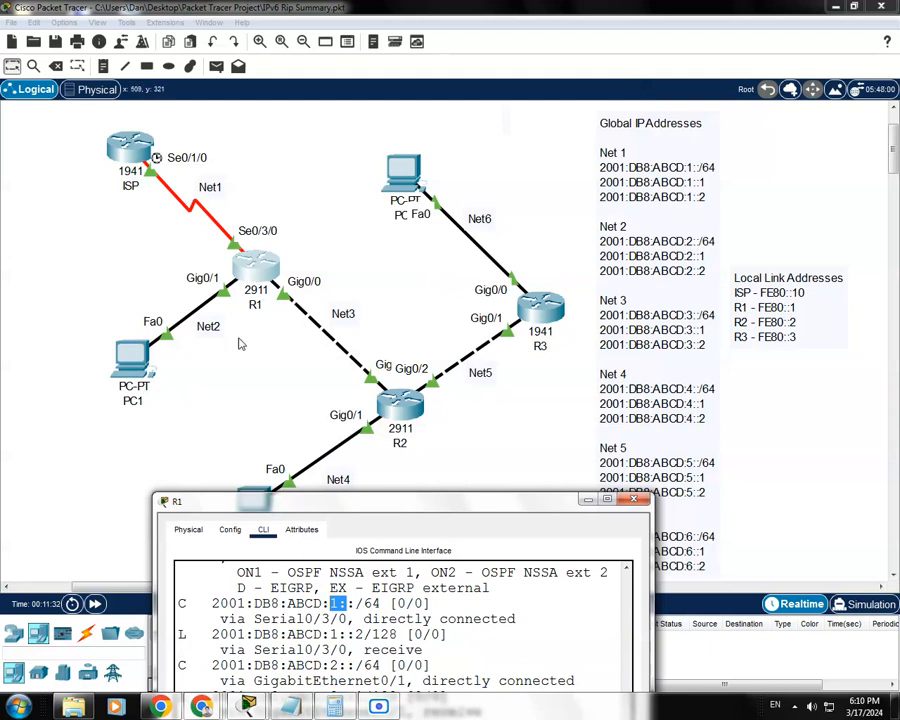
pyautogui.moveTo(400, 509); pyautogui.dragTo(372, 219)
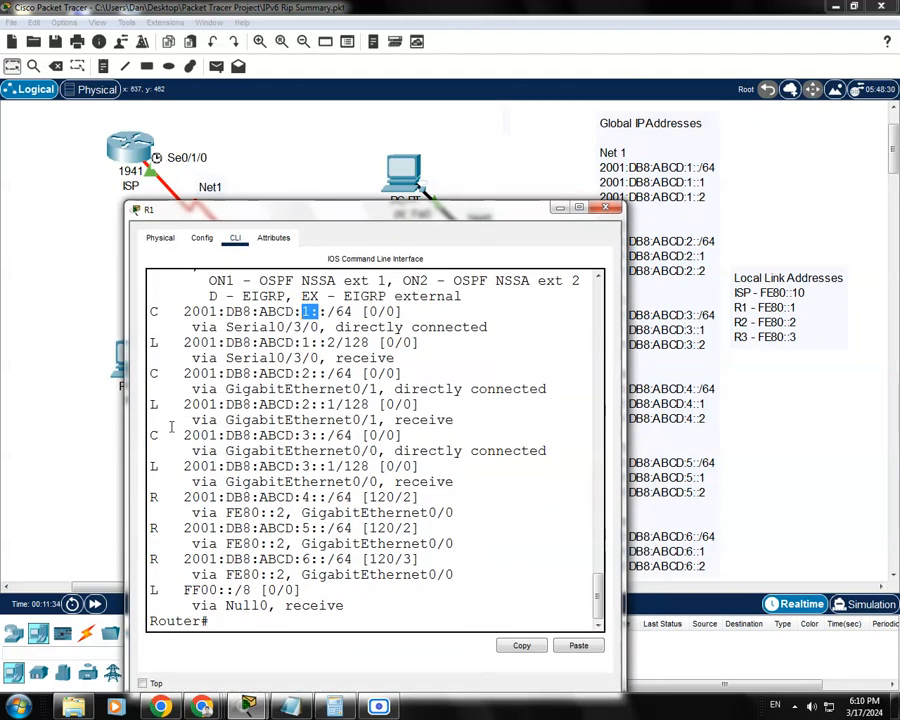
# Examine the local (L) entries in R1's routing table, especially the address on Serial0/3/0, and close the R1 window.
pyautogui.doubleClick(154, 311)
pyautogui.doubleClick(154, 342)
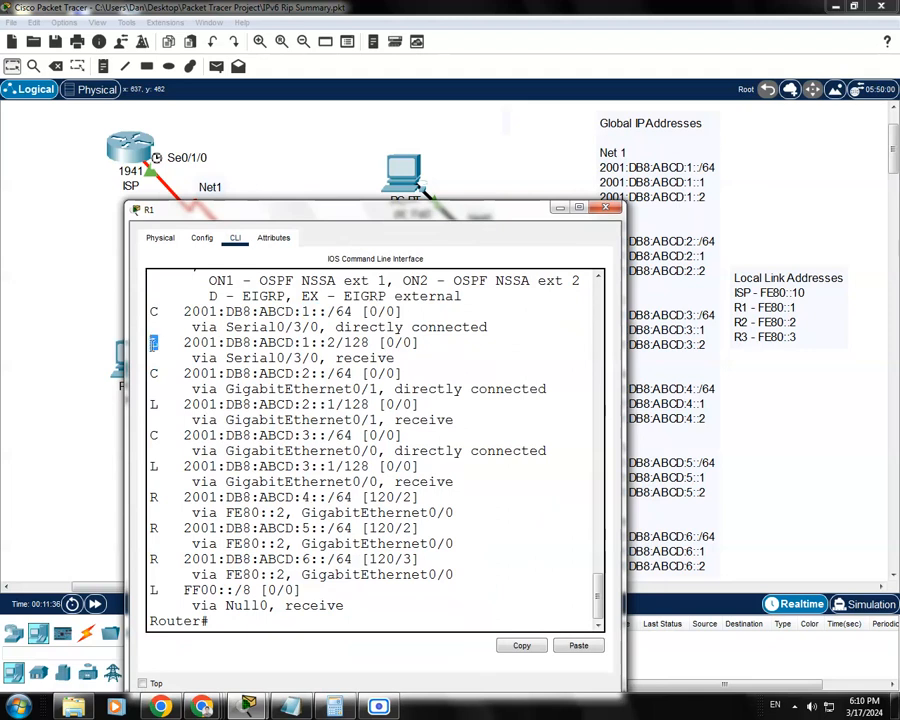
pyautogui.doubleClick(157, 404)
pyautogui.doubleClick(157, 342)
pyautogui.moveTo(319, 359); pyautogui.dragTo(233, 359)
pyautogui.click(283, 363)
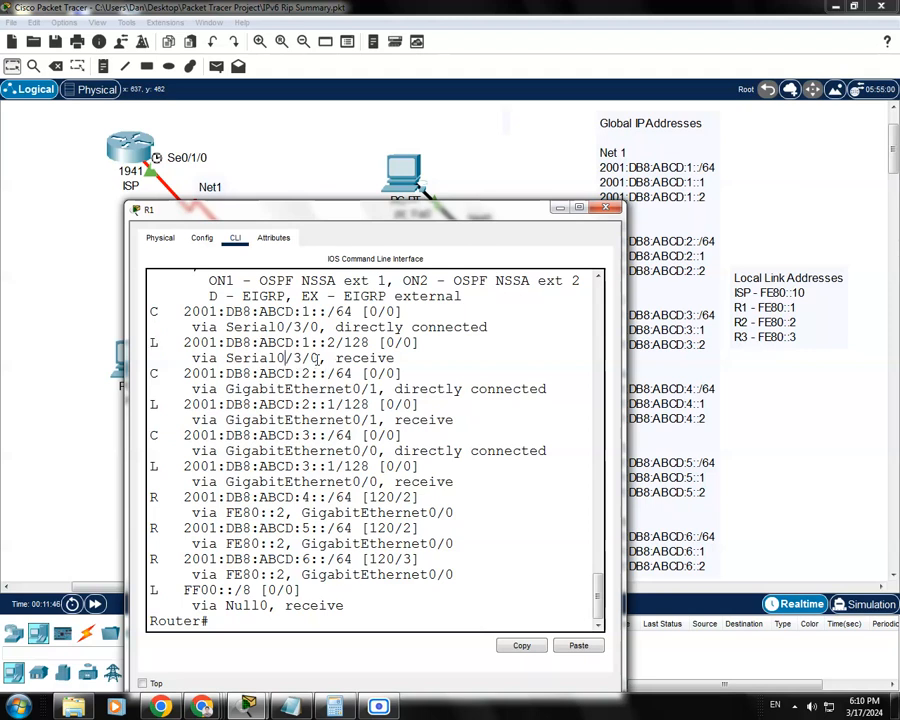
pyautogui.moveTo(309, 360); pyautogui.dragTo(254, 370)
pyautogui.click(278, 360)
pyautogui.click(326, 358)
pyautogui.moveTo(372, 342); pyautogui.dragTo(192, 342)
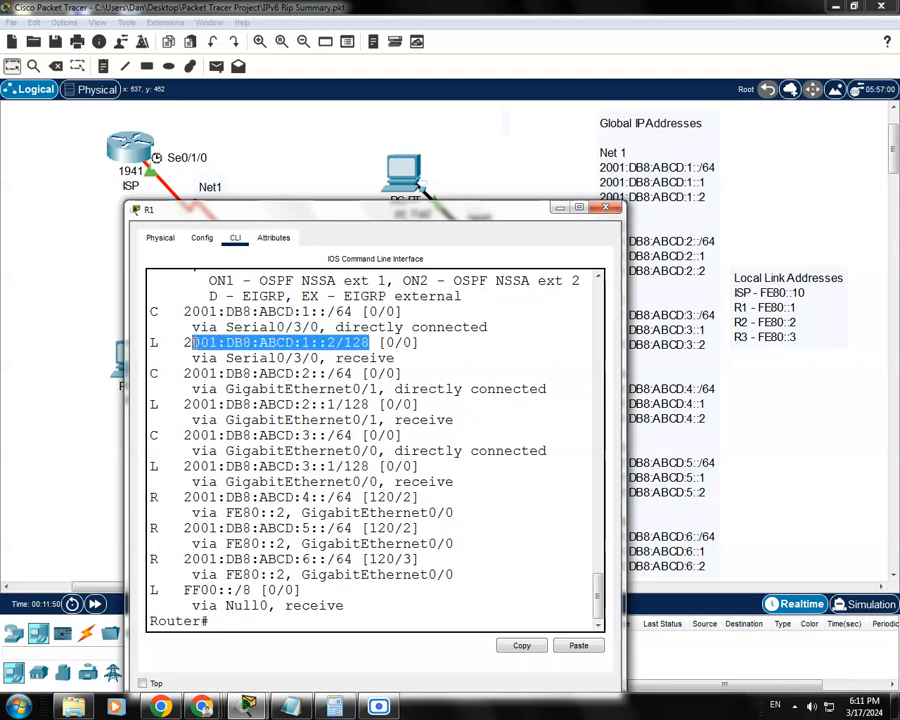
pyautogui.click(266, 342)
pyautogui.moveTo(310, 342)
pyautogui.mouseDown()
pyautogui.moveTo(294, 342)
pyautogui.moveTo(325, 342)
pyautogui.mouseUp()
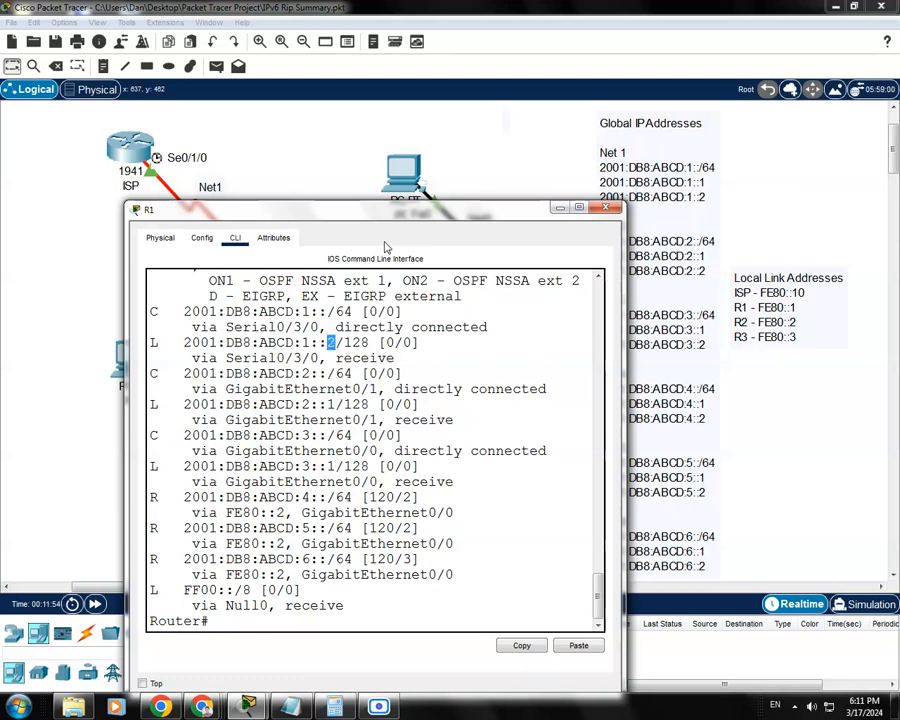
pyautogui.moveTo(394, 216)
pyautogui.mouseDown()
pyautogui.moveTo(380, 438)
pyautogui.moveTo(404, 229)
pyautogui.mouseUp()
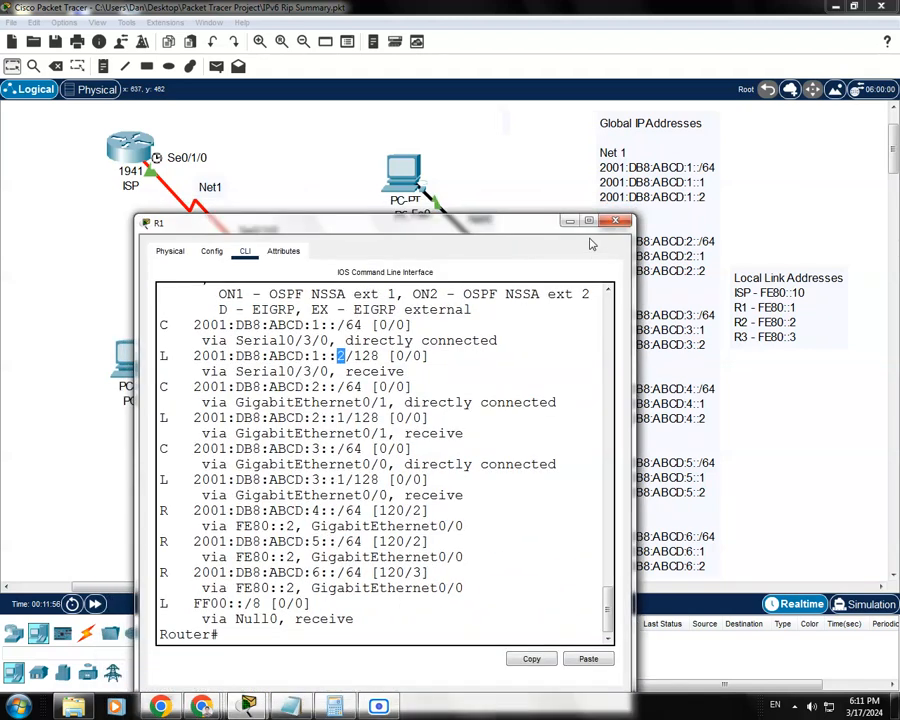
pyautogui.click(615, 220)
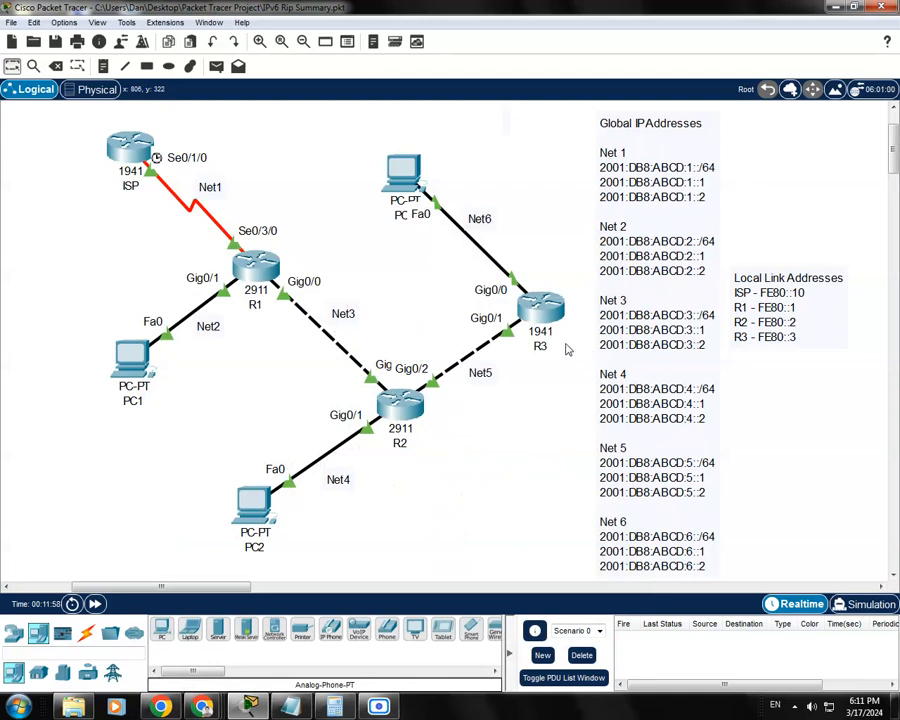
# Open R2's command line, leave configuration mode and display the full IPv6 routing table with show ipv6 route.
pyautogui.click(404, 407)
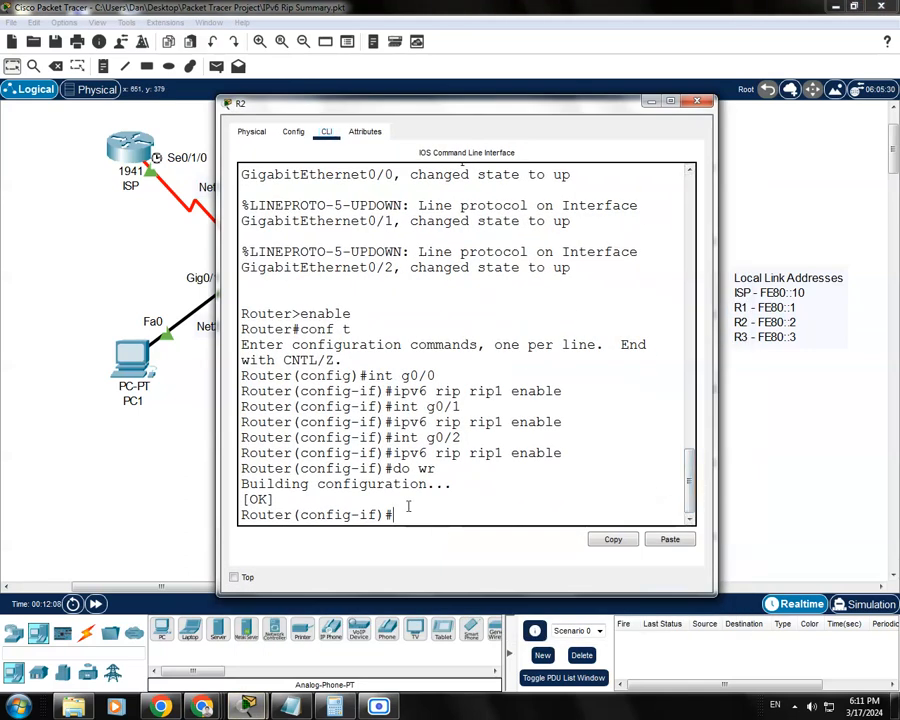
pyautogui.hotkey('ctrl', 'z')
pyautogui.write('show ')
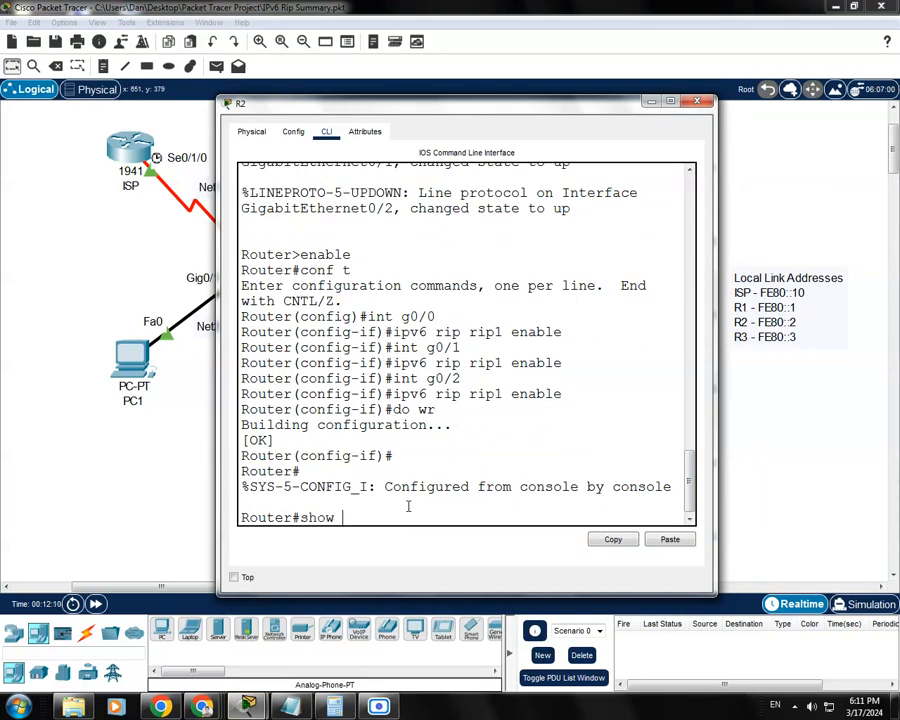
pyautogui.write('ipv6 route')
pyautogui.press('Return')
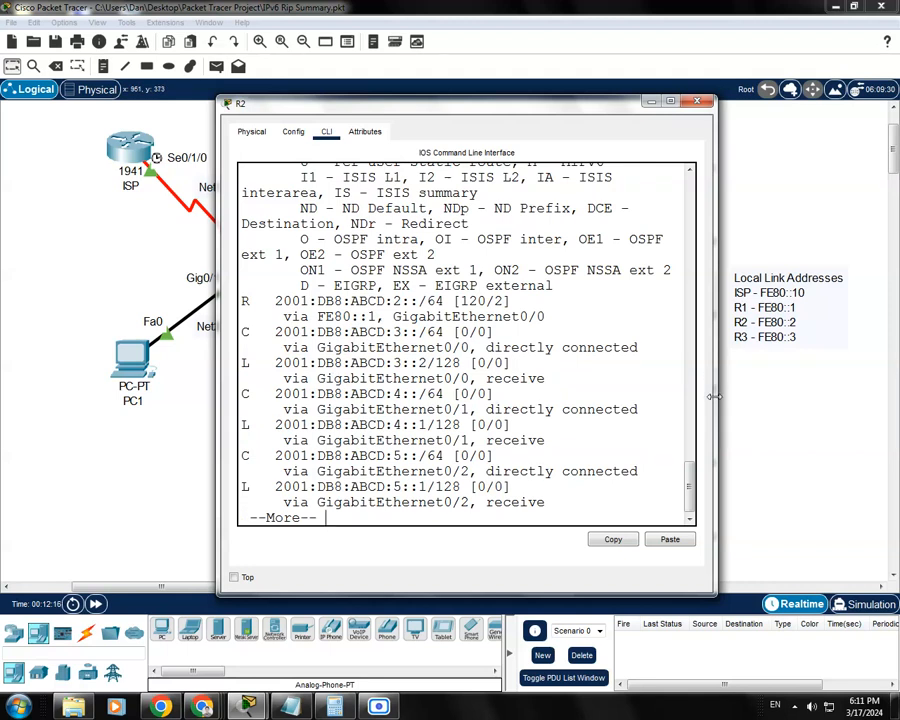
pyautogui.moveTo(714, 397); pyautogui.dragTo(889, 405)
pyautogui.press('space')
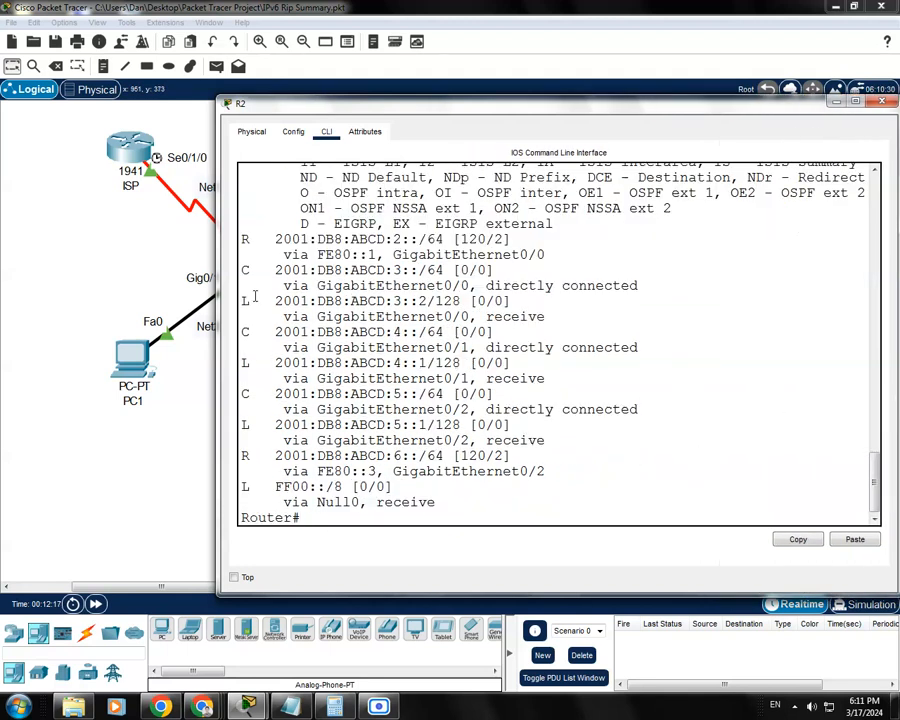
# Examine the RIP-coded (R) entries and their network numbers in R2's routing table, and minimize the R2 window.
pyautogui.moveTo(262, 103); pyautogui.dragTo(232, 97)
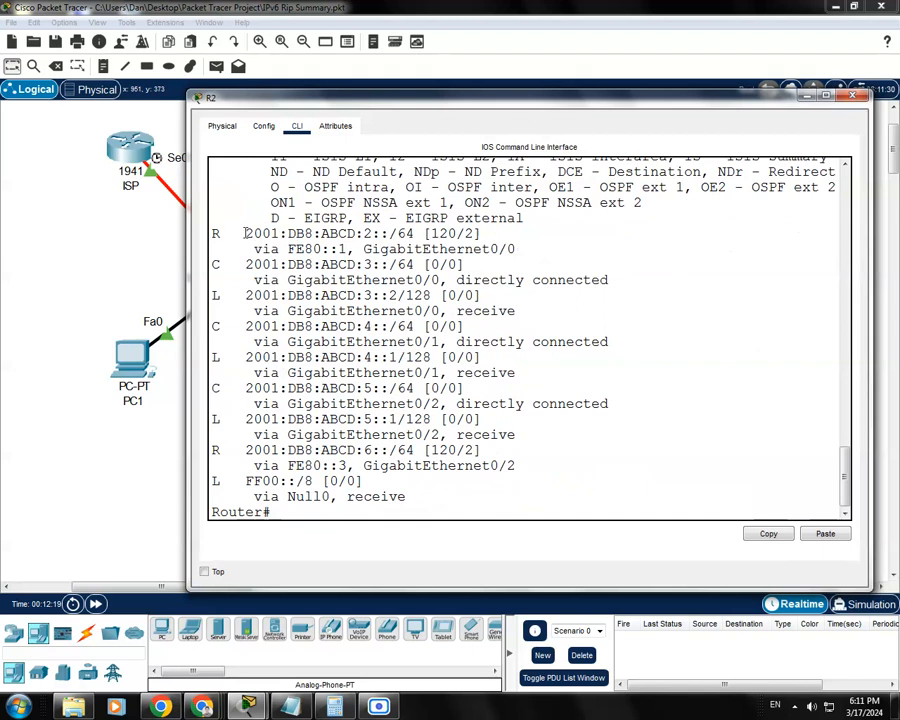
pyautogui.moveTo(245, 233); pyautogui.dragTo(213, 233)
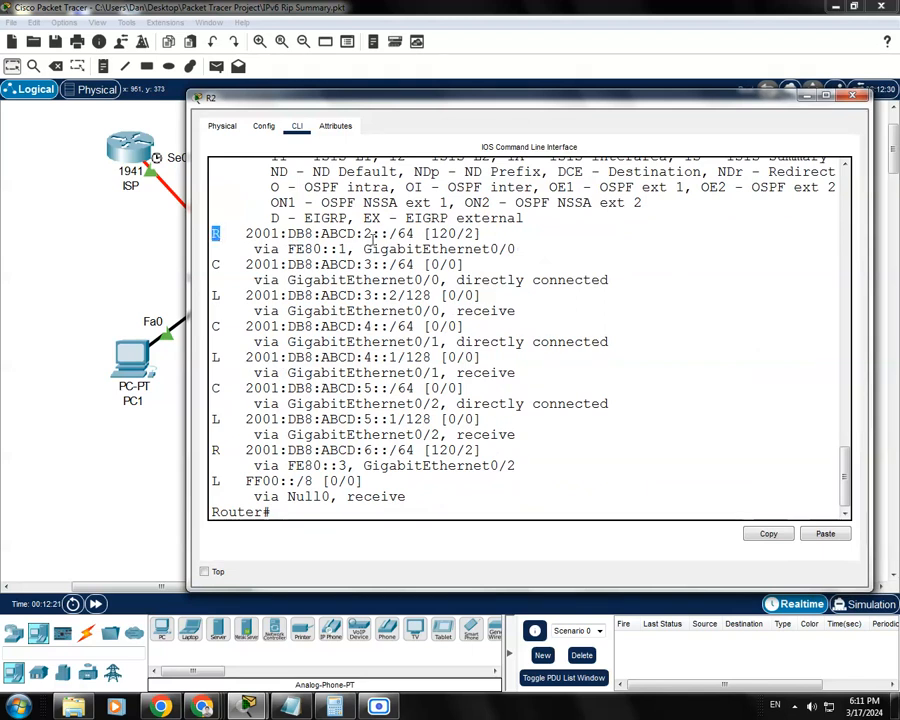
pyautogui.moveTo(372, 233); pyautogui.dragTo(355, 233)
pyautogui.scroll(-1, 322, 441)
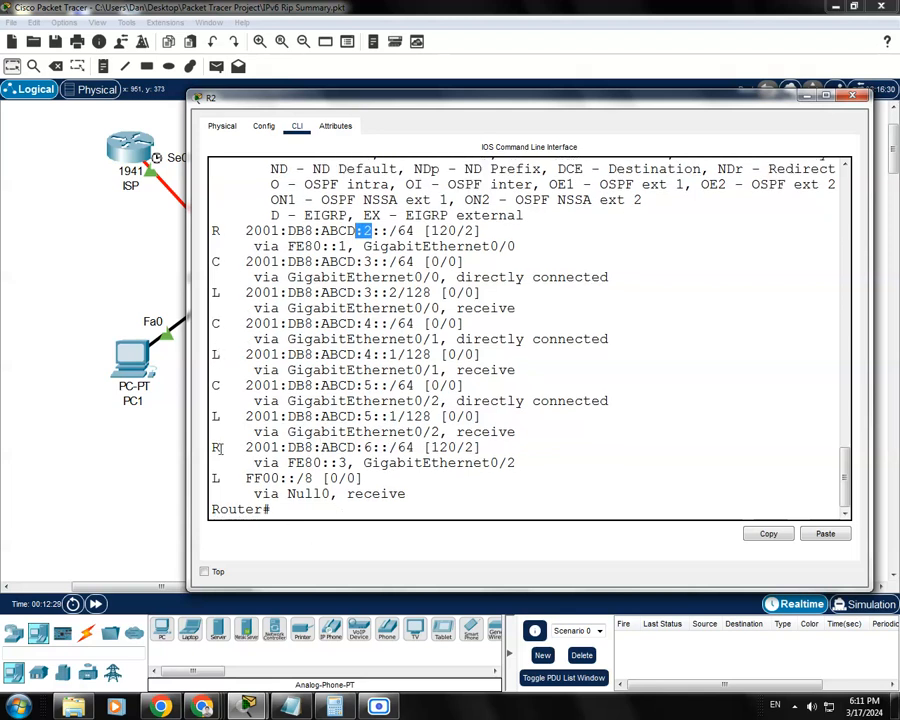
pyautogui.moveTo(219, 448); pyautogui.dragTo(212, 451)
pyautogui.moveTo(371, 448); pyautogui.dragTo(364, 448)
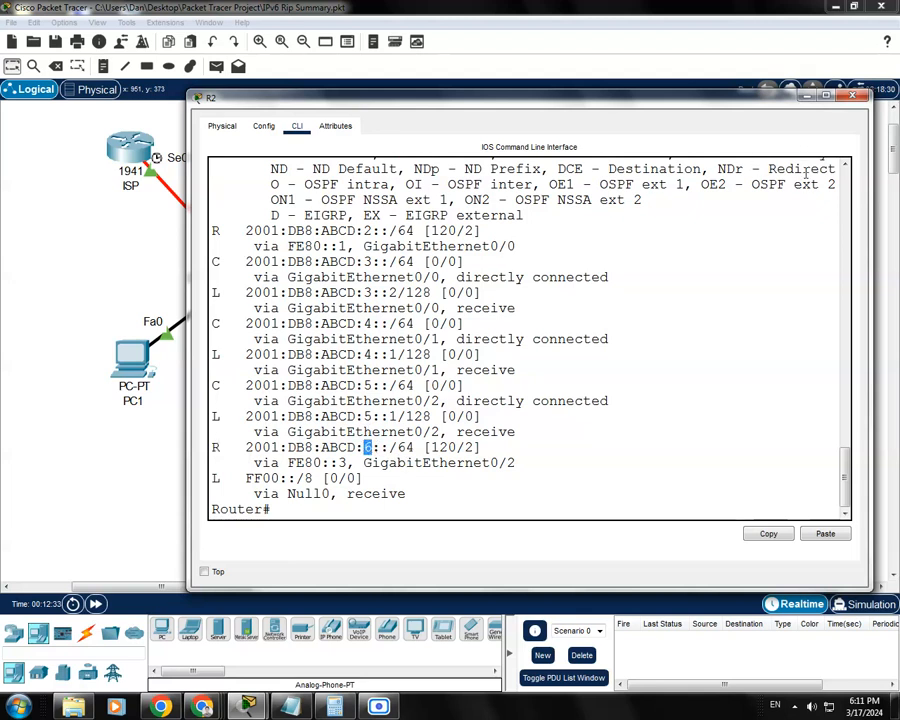
pyautogui.click(808, 97)
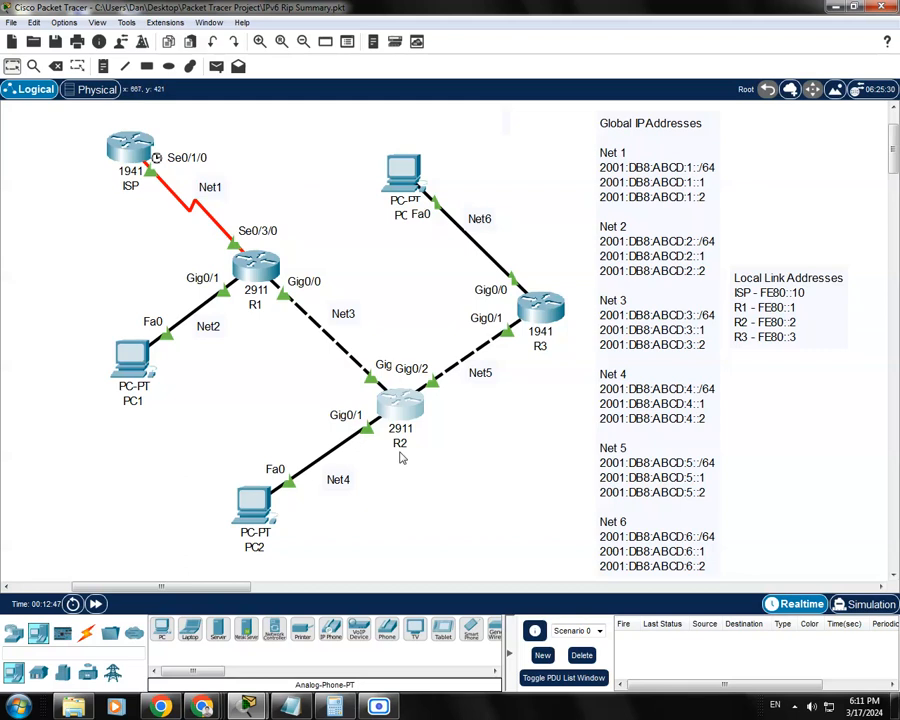
pyautogui.hotkey('alt', 'Tab')
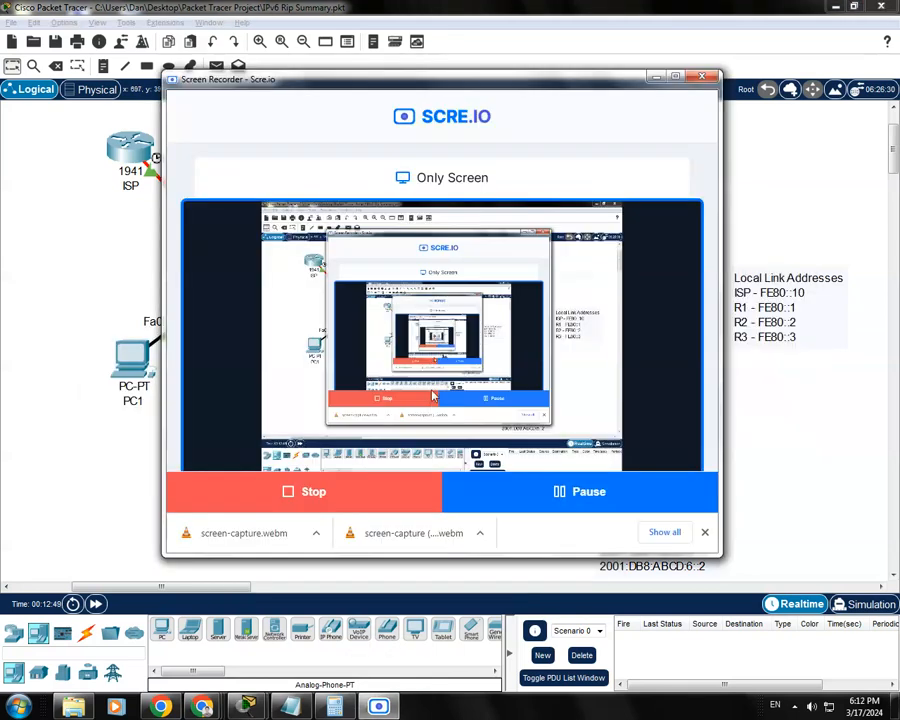
# Reopen R2's command line, examine the directly connected (C) routes in its IPv6 routing table, and close the R2 window.
pyautogui.hotkey('alt', 'Tab')
pyautogui.click(415, 410)
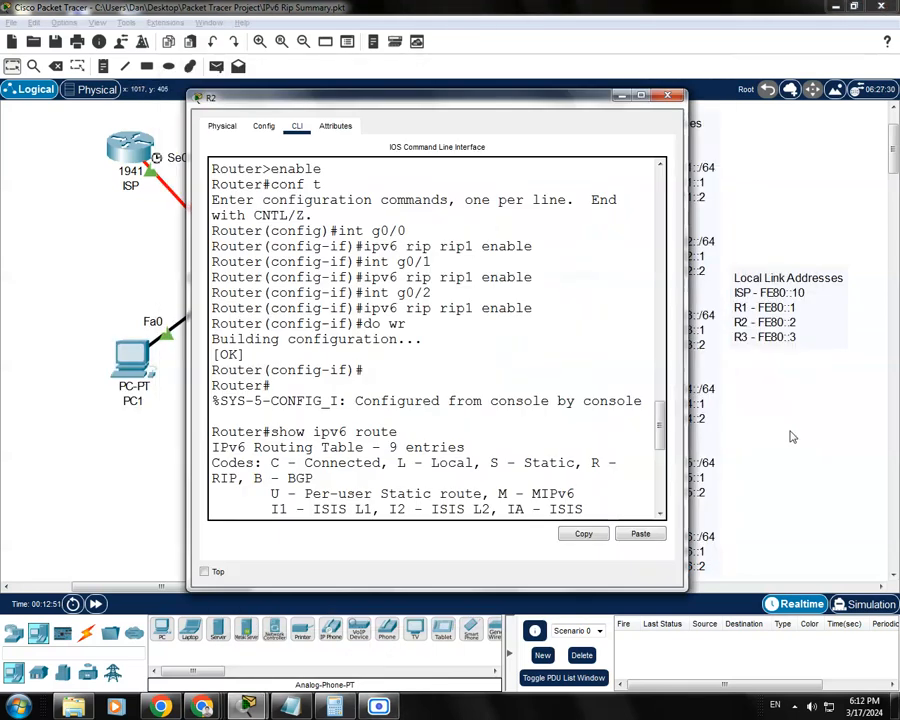
pyautogui.scroll(-7, 670, 480)
pyautogui.scroll(-2, 670, 480)
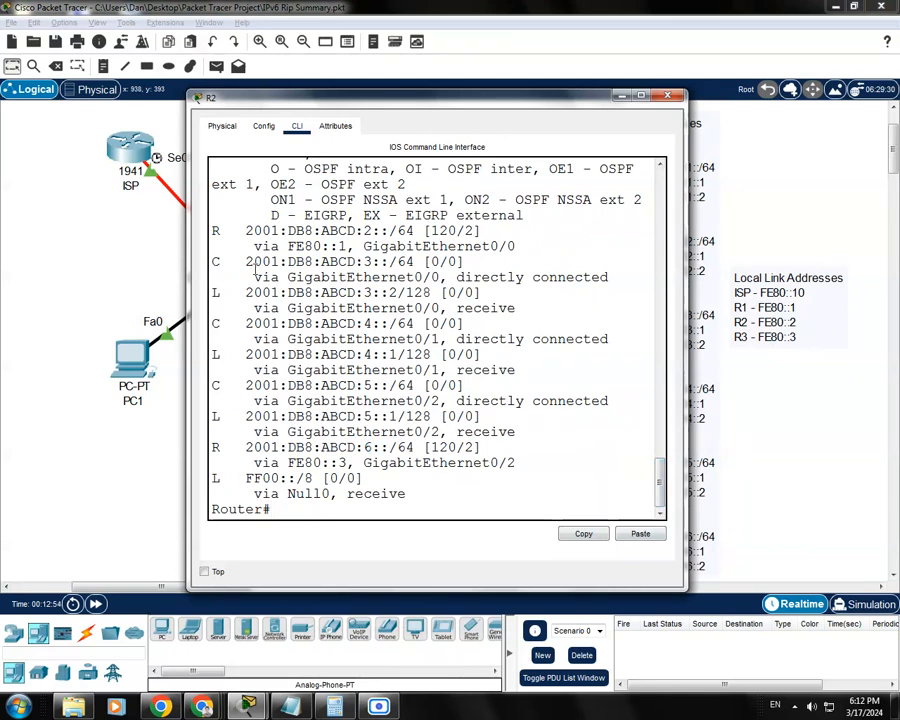
pyautogui.moveTo(214, 261); pyautogui.dragTo(415, 263)
pyautogui.moveTo(213, 324); pyautogui.dragTo(320, 324)
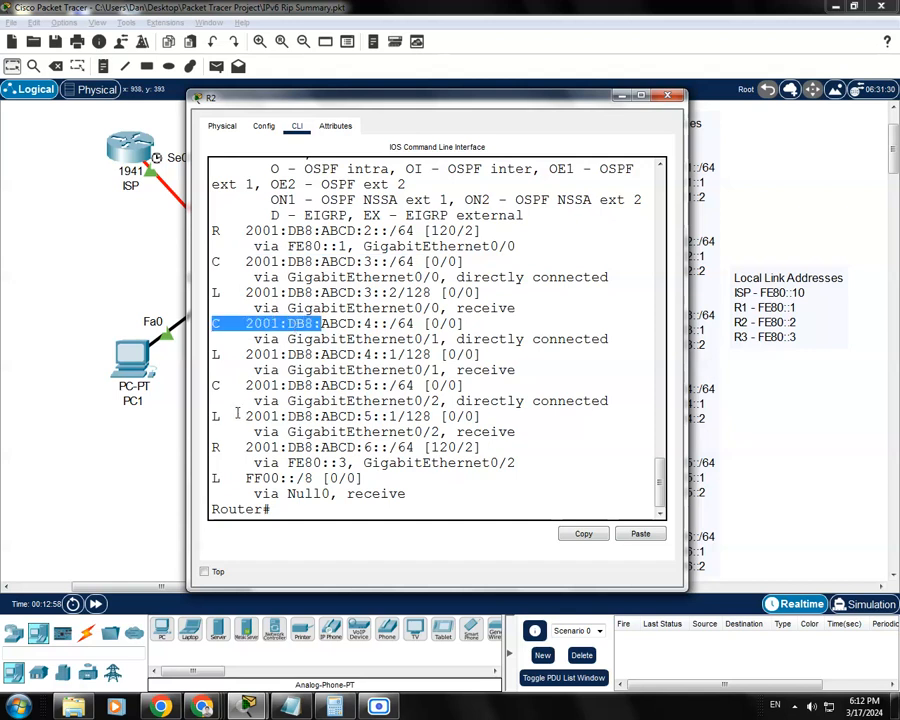
pyautogui.moveTo(213, 385); pyautogui.dragTo(314, 385)
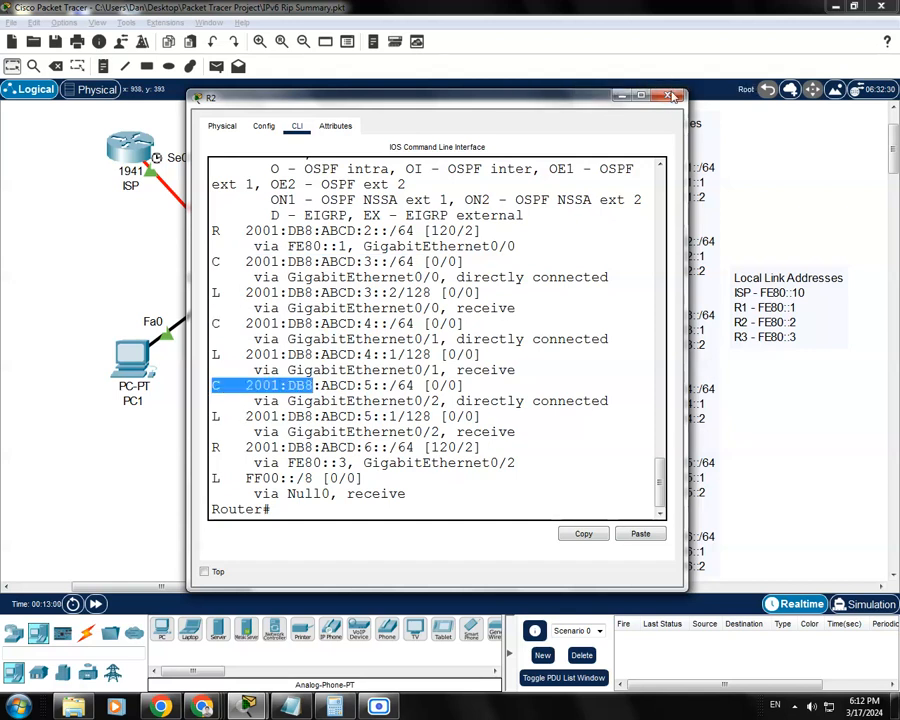
pyautogui.click(669, 96)
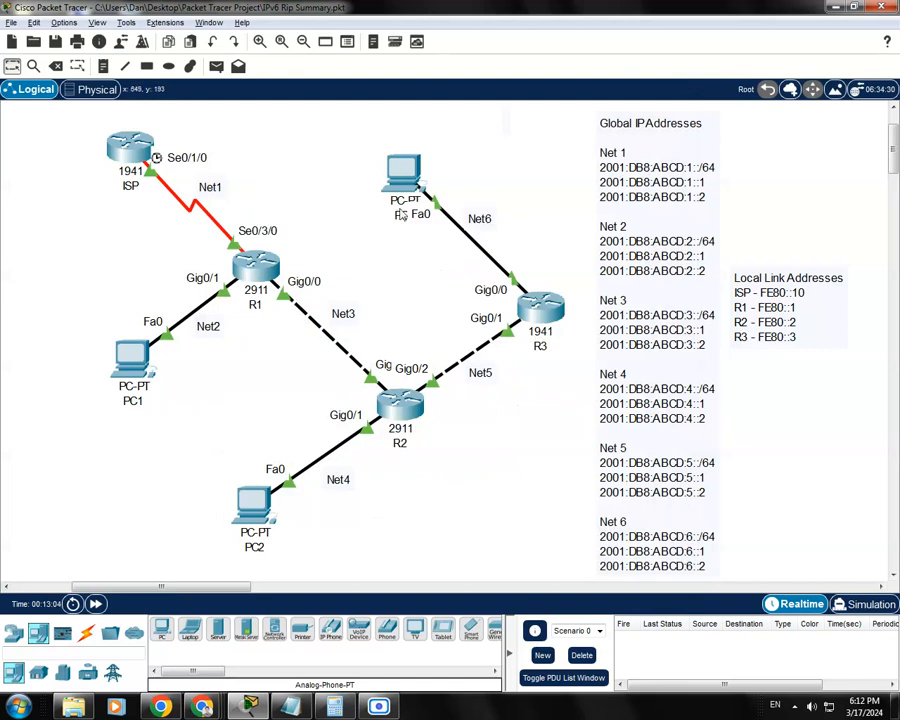
pyautogui.click(155, 370)
pyautogui.moveTo(472, 152); pyautogui.dragTo(326, 112)
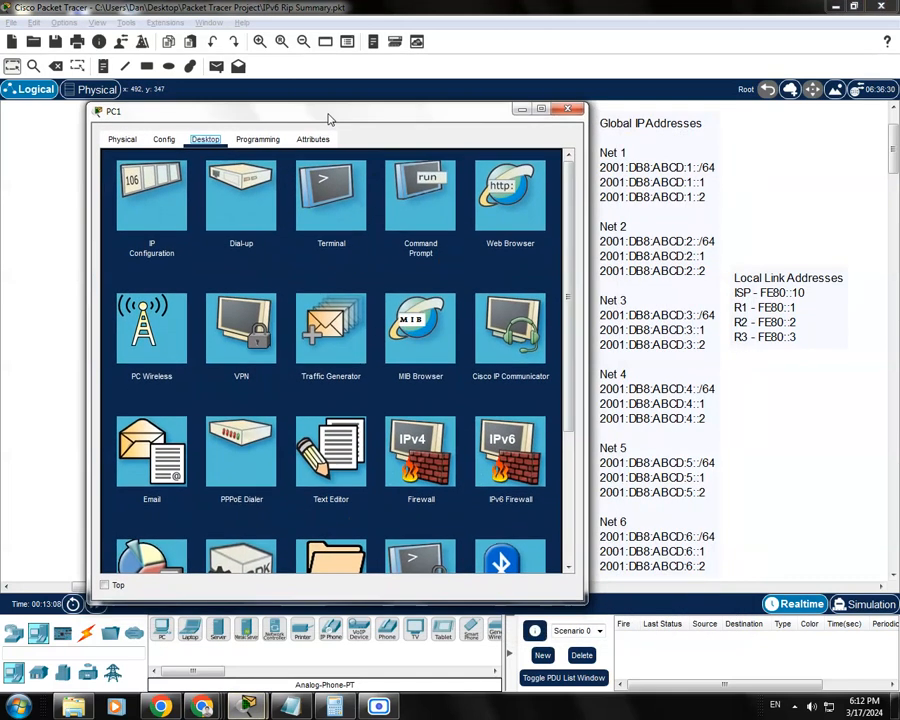
pyautogui.moveTo(445, 115); pyautogui.dragTo(434, 112)
pyautogui.click(555, 109)
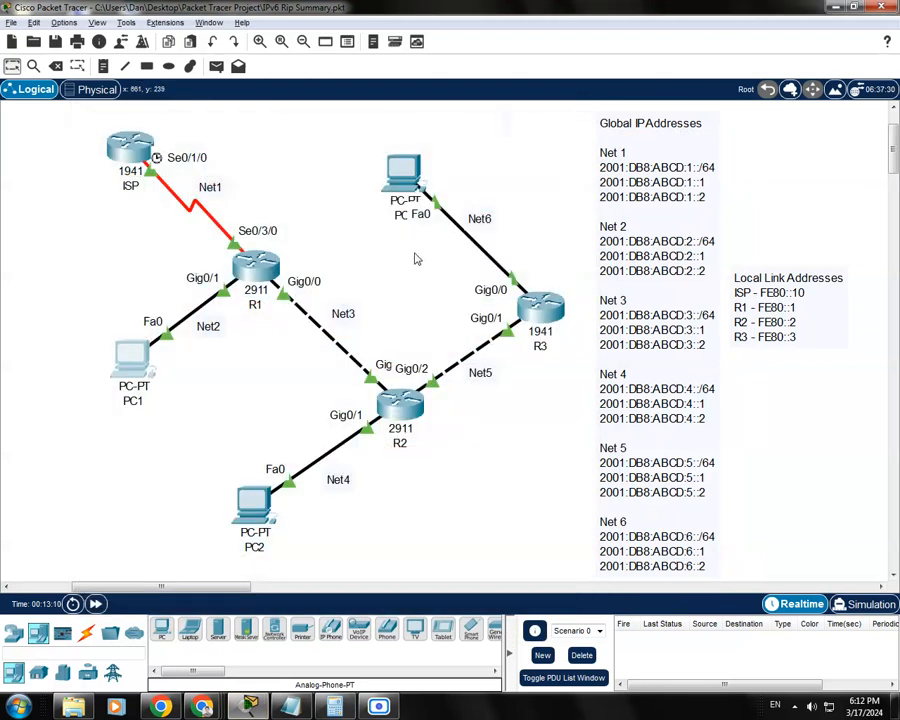
# Copy PC3's IPv6 address 2001:DB8:ABCD:6::2 from its IP configuration and close the PC3 window.
pyautogui.click(403, 172)
pyautogui.click(363, 171)
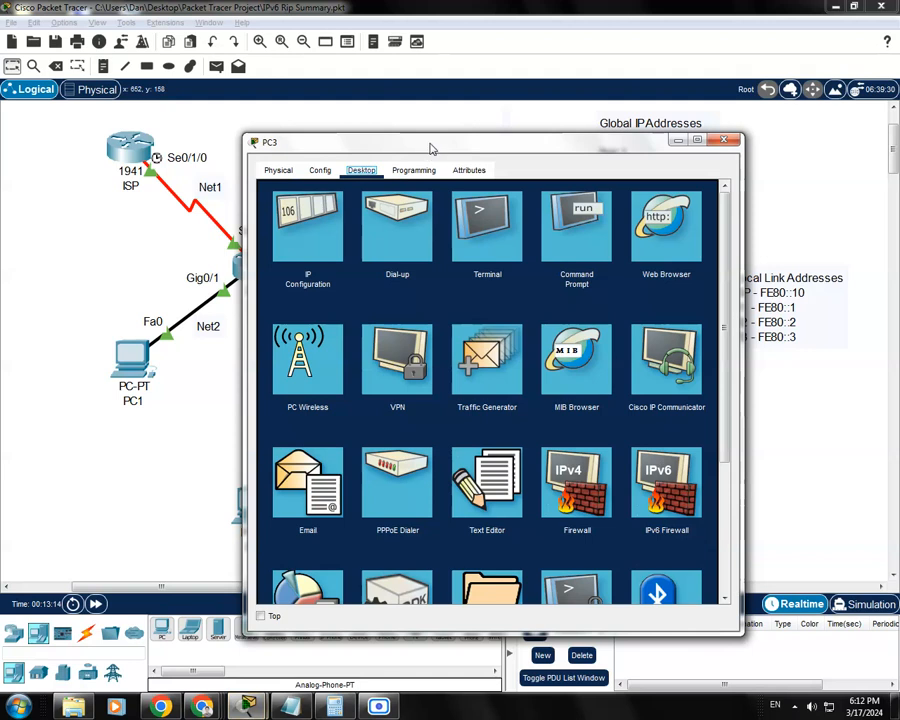
pyautogui.moveTo(431, 148); pyautogui.dragTo(446, 145)
pyautogui.click(333, 234)
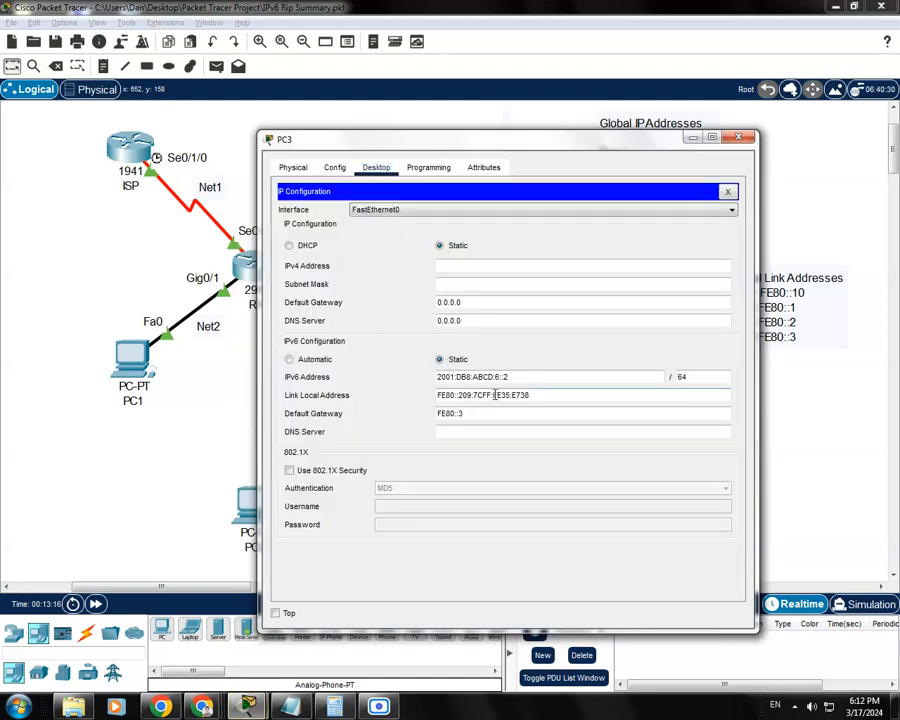
pyautogui.moveTo(518, 375); pyautogui.dragTo(413, 378)
pyautogui.hotkey('ctrl', 'c')
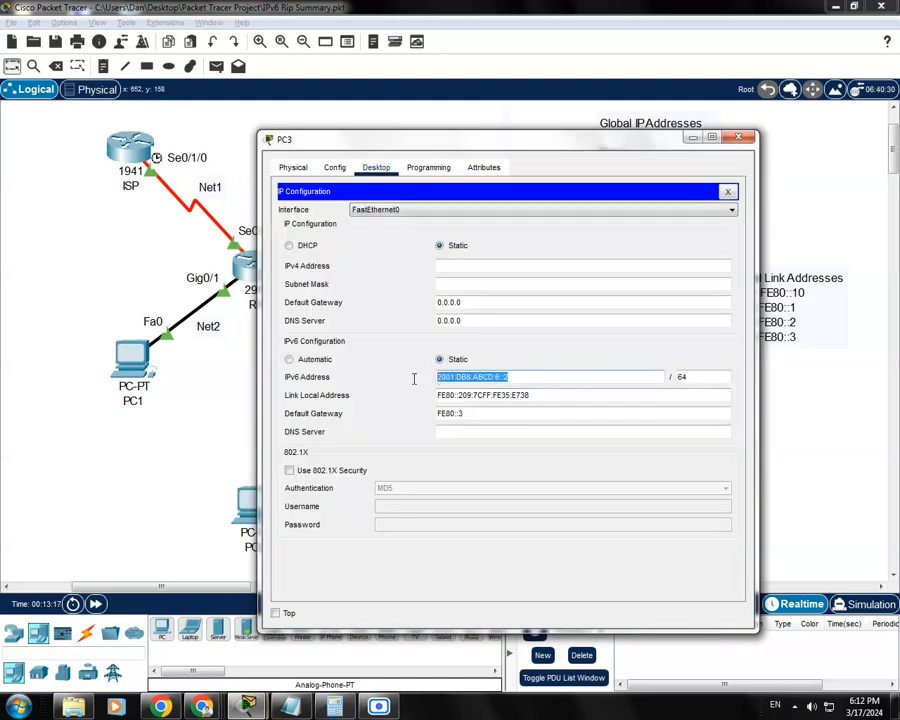
pyautogui.click(728, 191)
pyautogui.click(739, 137)
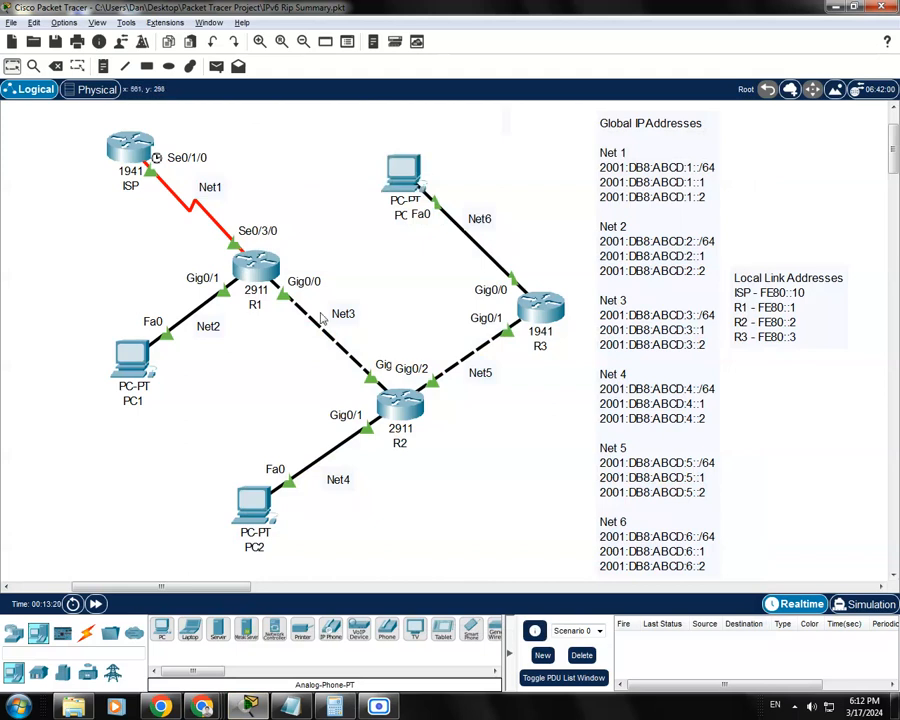
# Ping PC3's copied address 2001:DB8:ABCD:6::2 from PC1's Command Prompt, widen the window to read the replies, and close PC1.
pyautogui.click(132, 360)
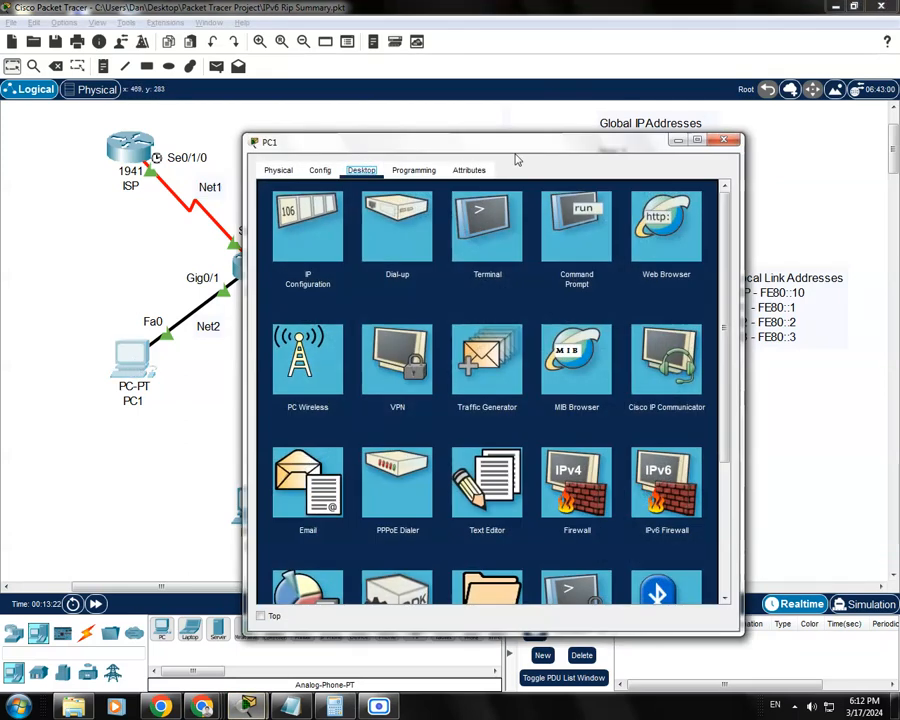
pyautogui.moveTo(518, 157); pyautogui.dragTo(378, 126)
pyautogui.click(425, 205)
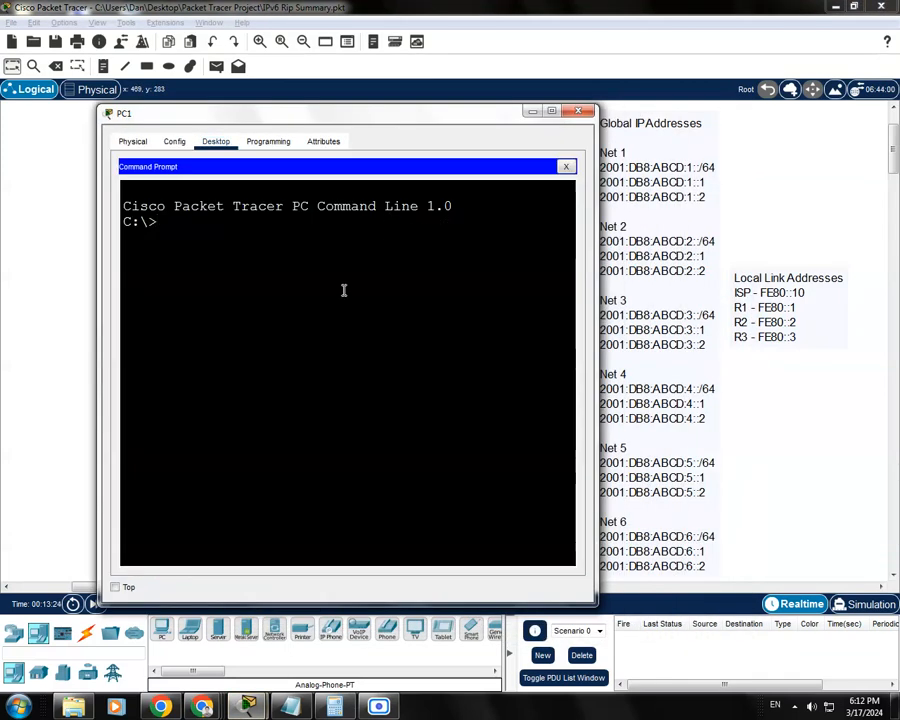
pyautogui.write('ping')
pyautogui.rightClick(221, 227)
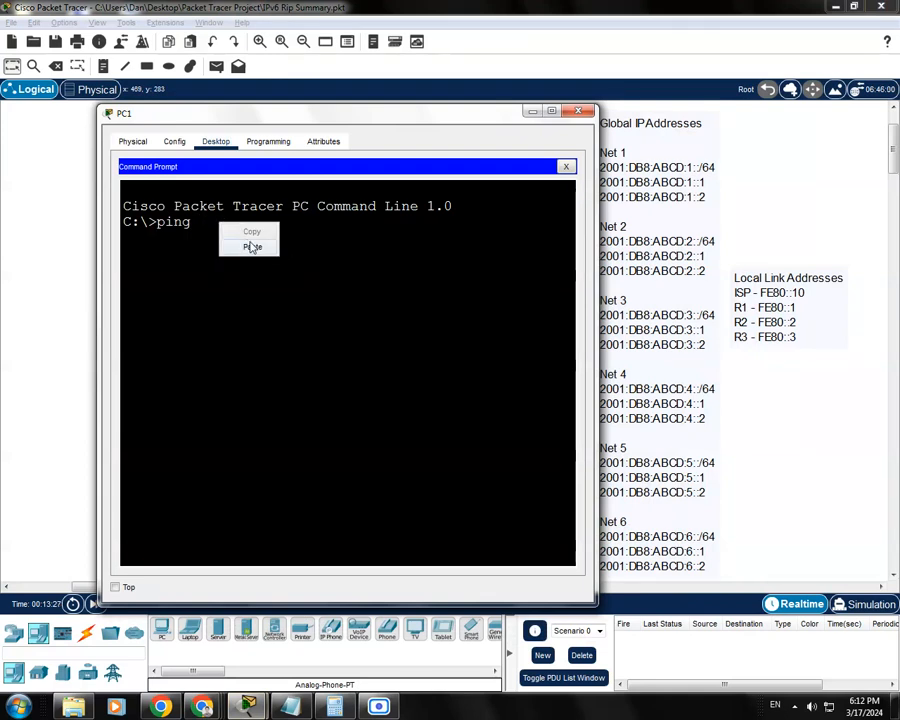
pyautogui.click(254, 245)
pyautogui.moveTo(438, 114); pyautogui.dragTo(448, 116)
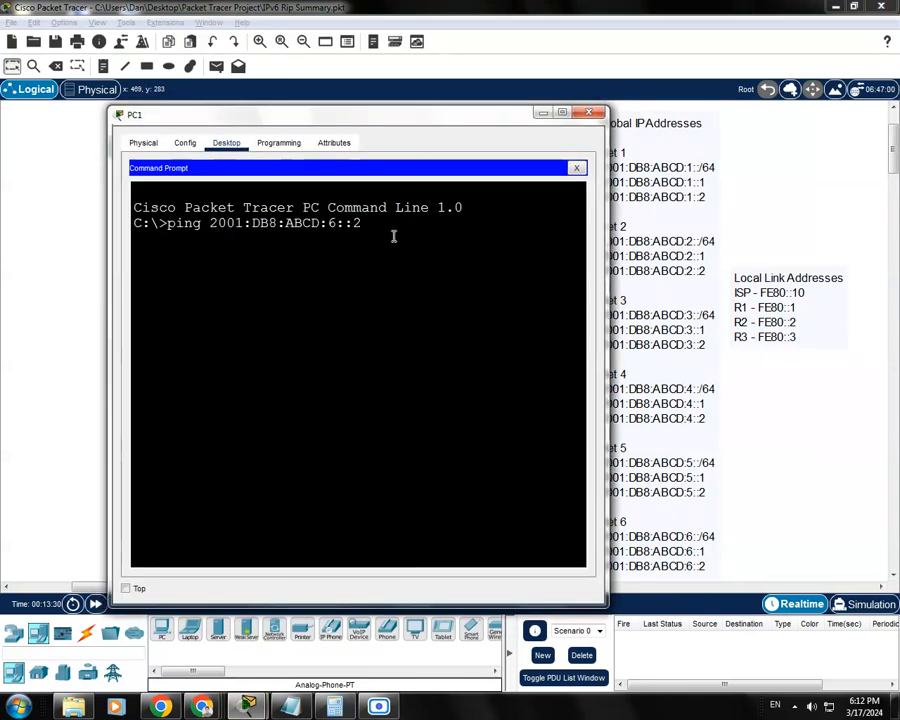
pyautogui.press('Return')
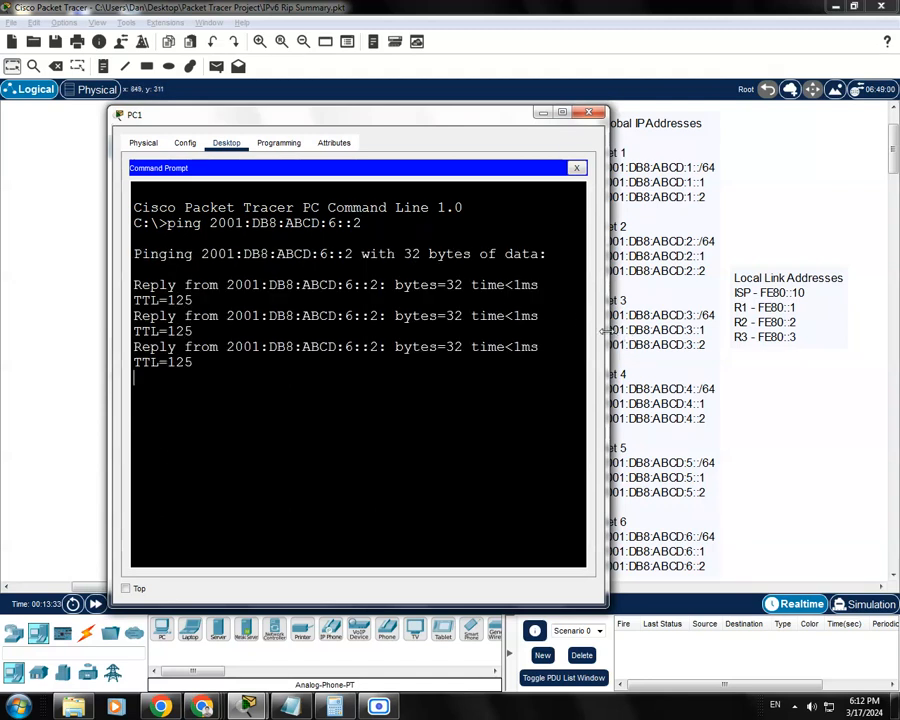
pyautogui.moveTo(605, 329); pyautogui.dragTo(654, 333)
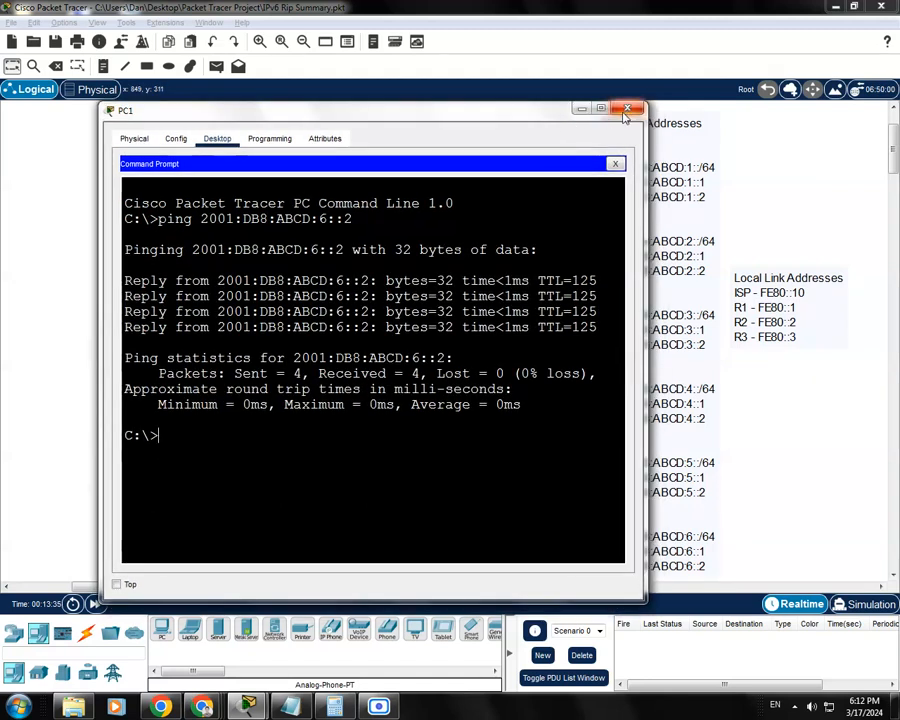
pyautogui.click(631, 111)
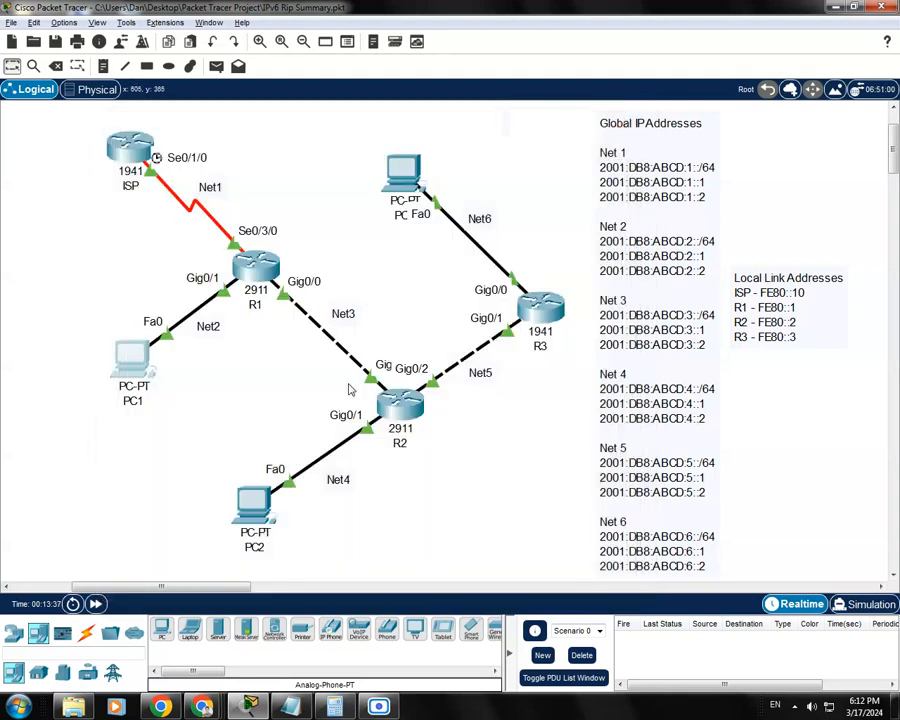
# Ping PC3 at 2001:DB8:ABCD:6::2 from PC2's Command Prompt and close the PC2 window.
pyautogui.click(254, 505)
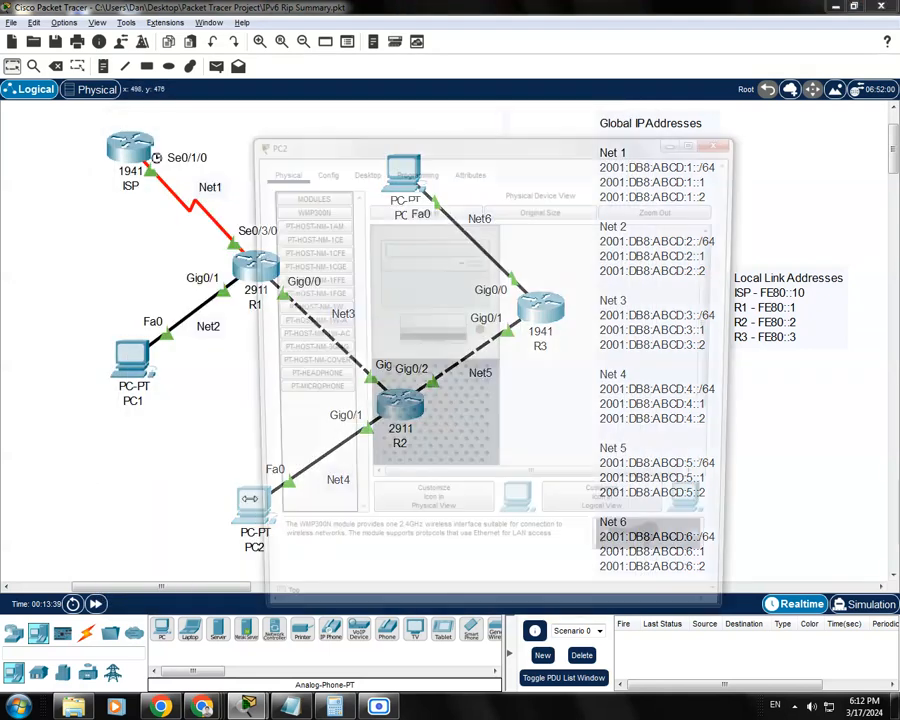
pyautogui.click(361, 170)
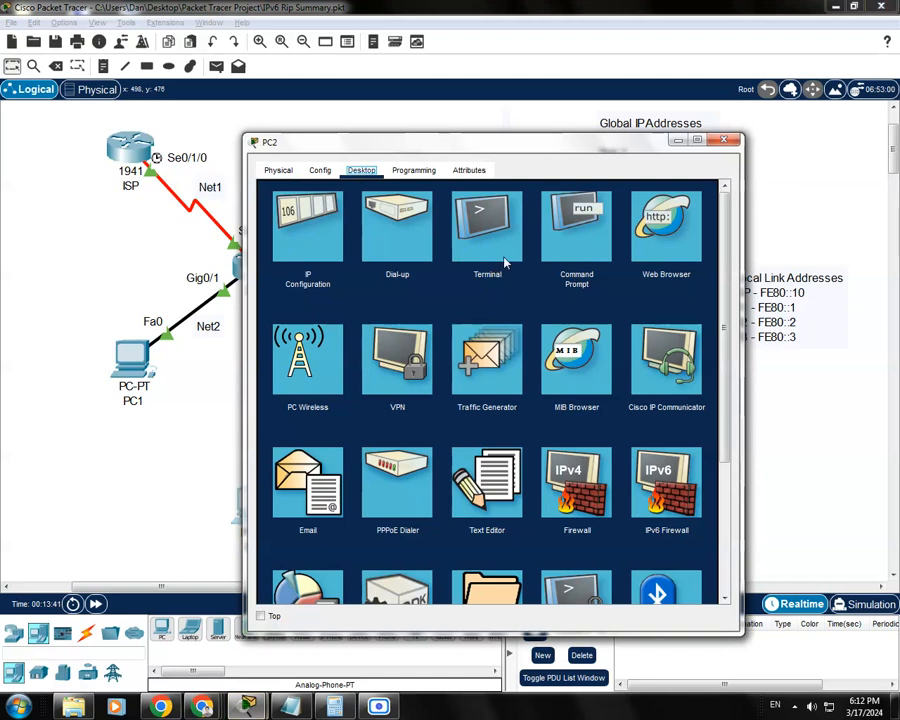
pyautogui.click(576, 225)
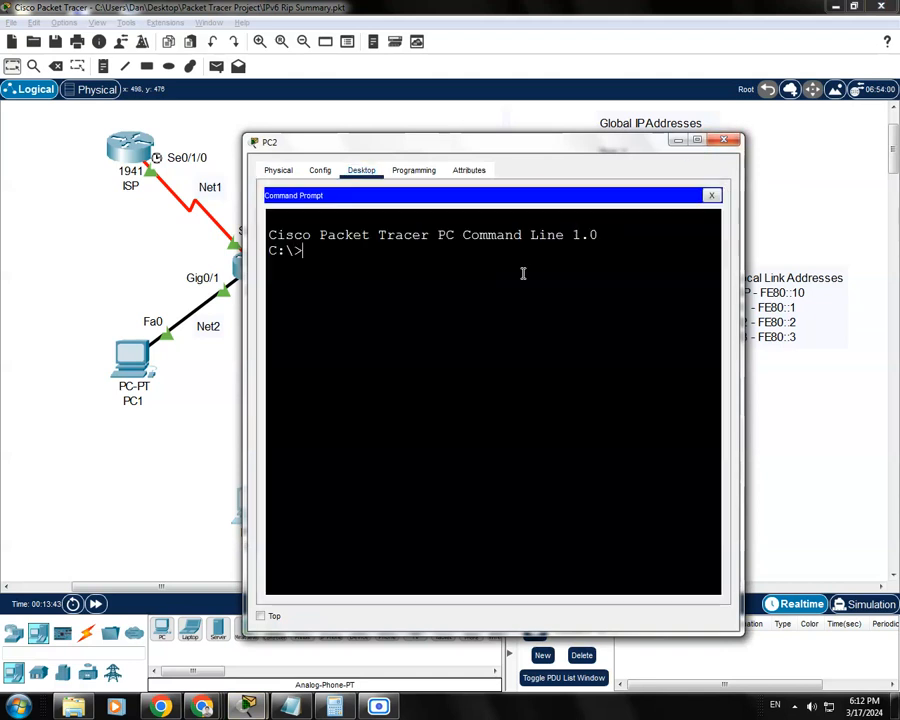
pyautogui.write('ping')
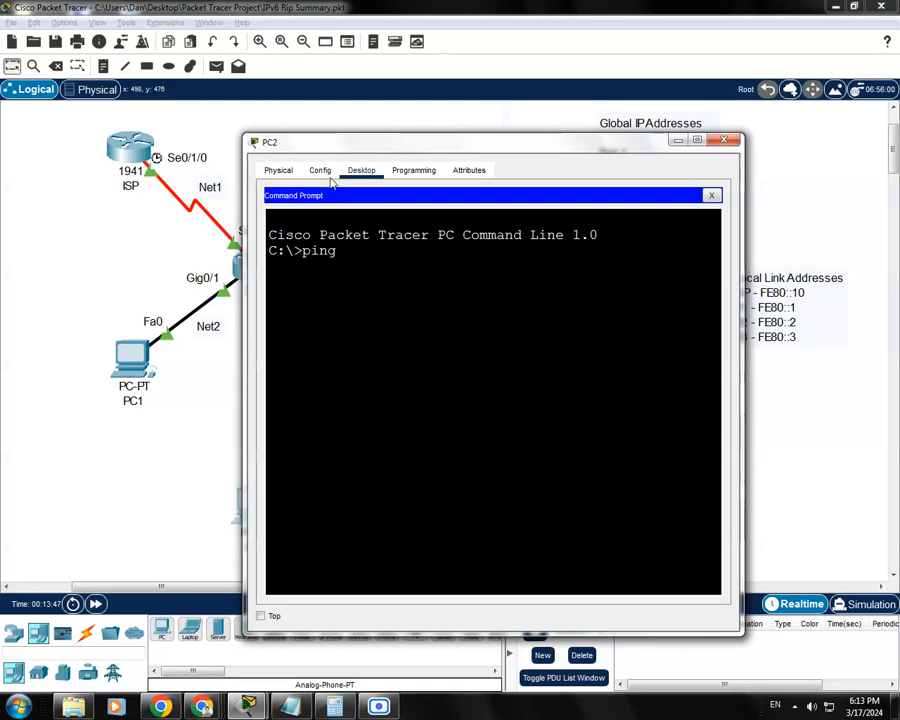
pyautogui.rightClick(350, 256)
pyautogui.click(370, 279)
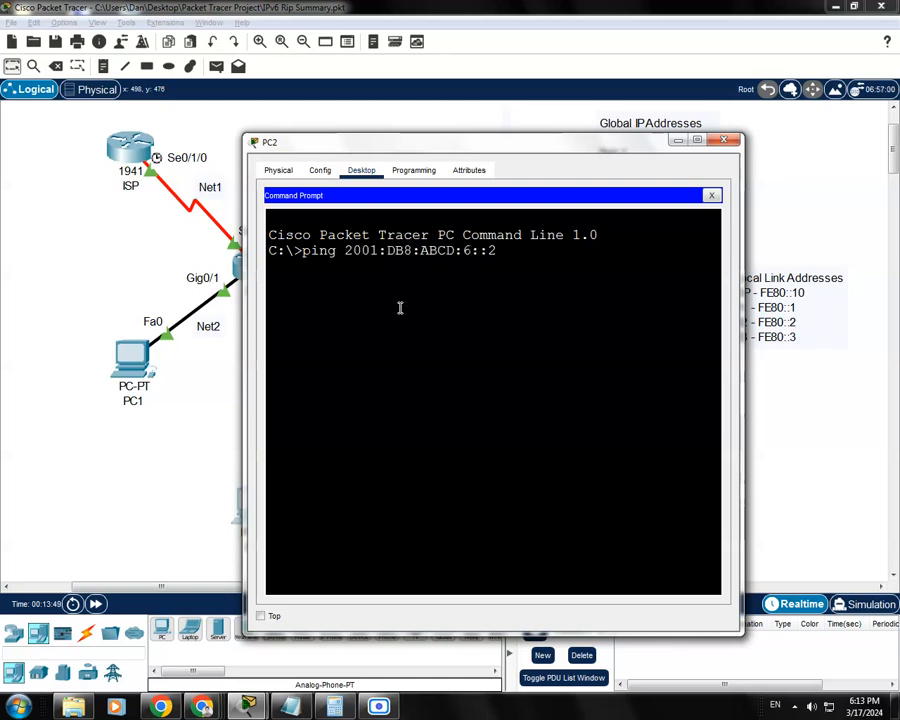
pyautogui.press('Return')
pyautogui.moveTo(522, 148); pyautogui.dragTo(515, 141)
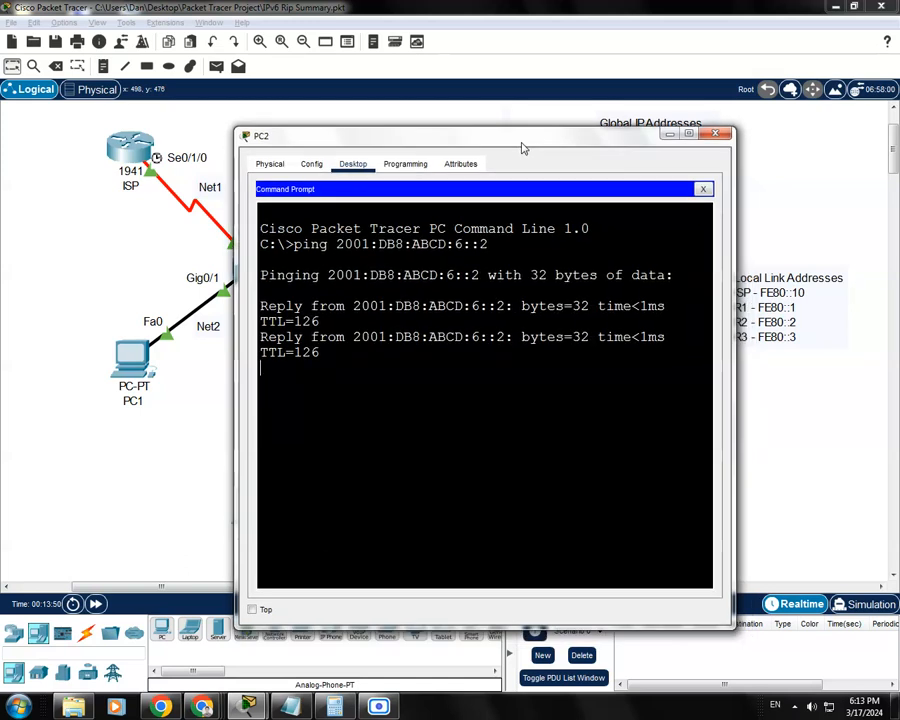
pyautogui.click(705, 189)
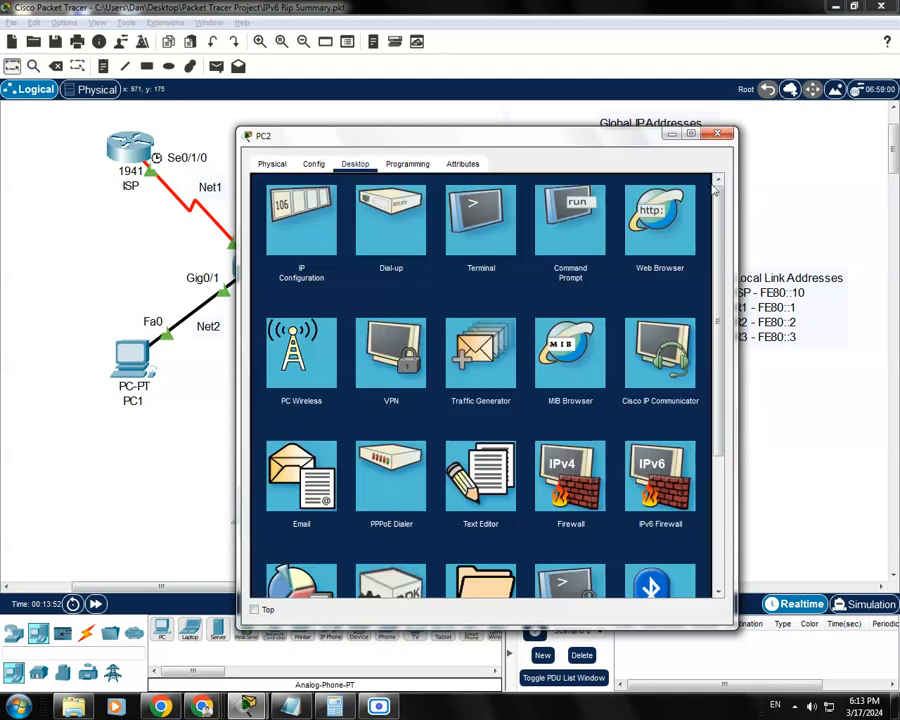
pyautogui.click(717, 133)
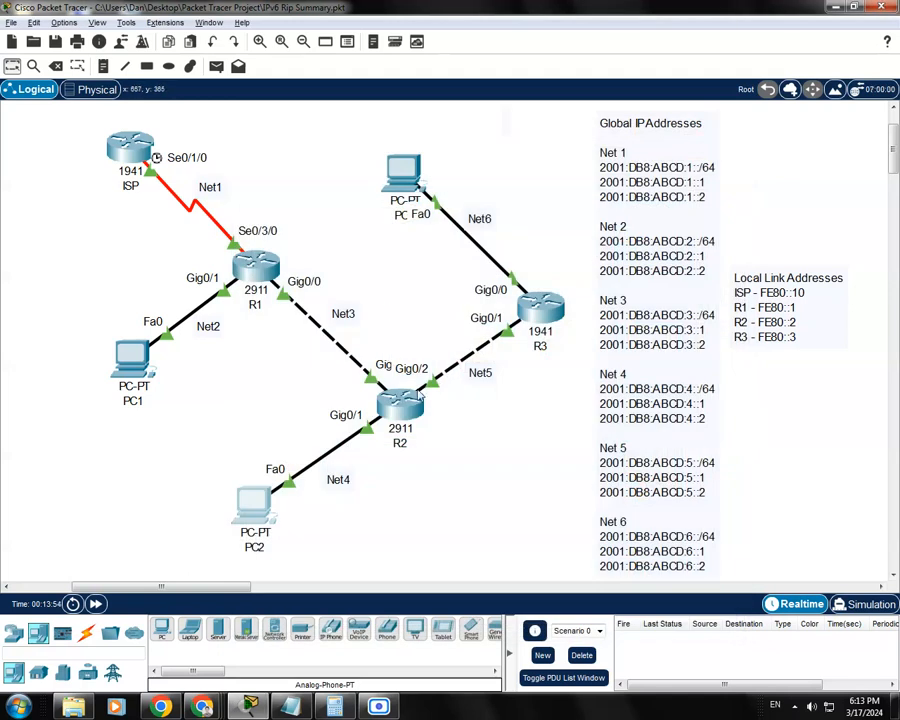